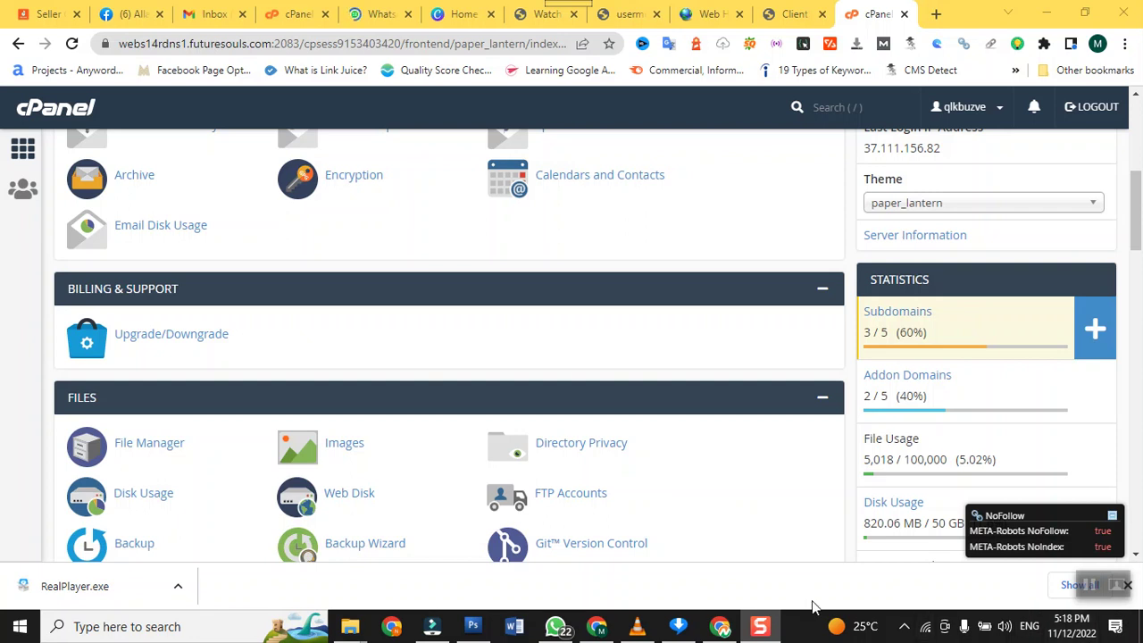
# Step: Open the Subdomains page from the Domains section of the cPanel home page
pyautogui.scroll(-4, 900, 556)
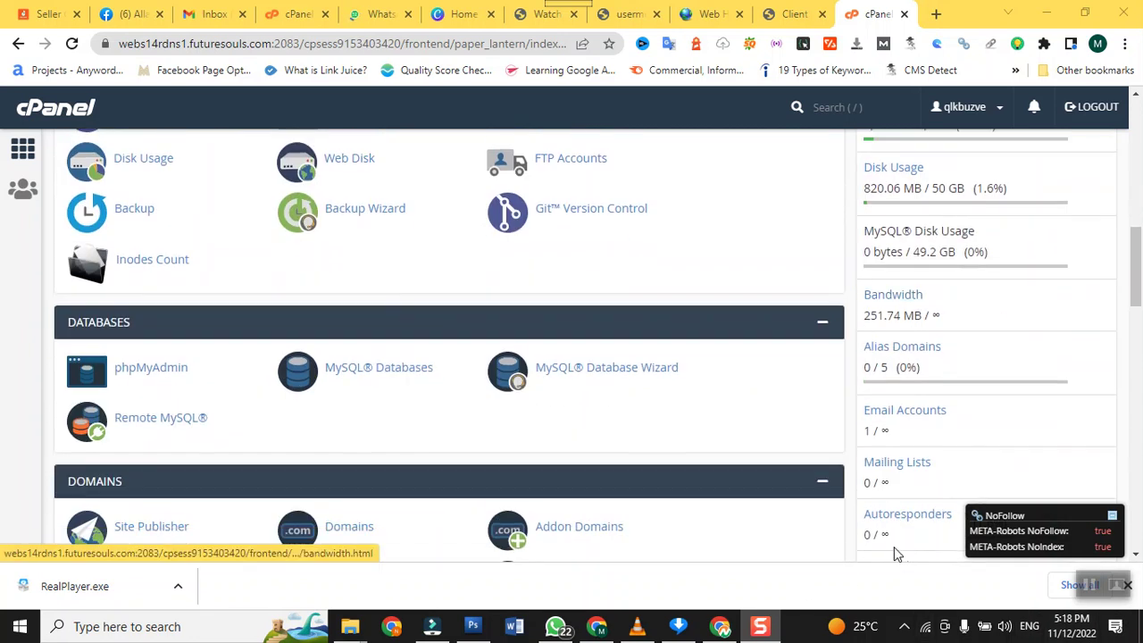
pyautogui.scroll(-3, 894, 546)
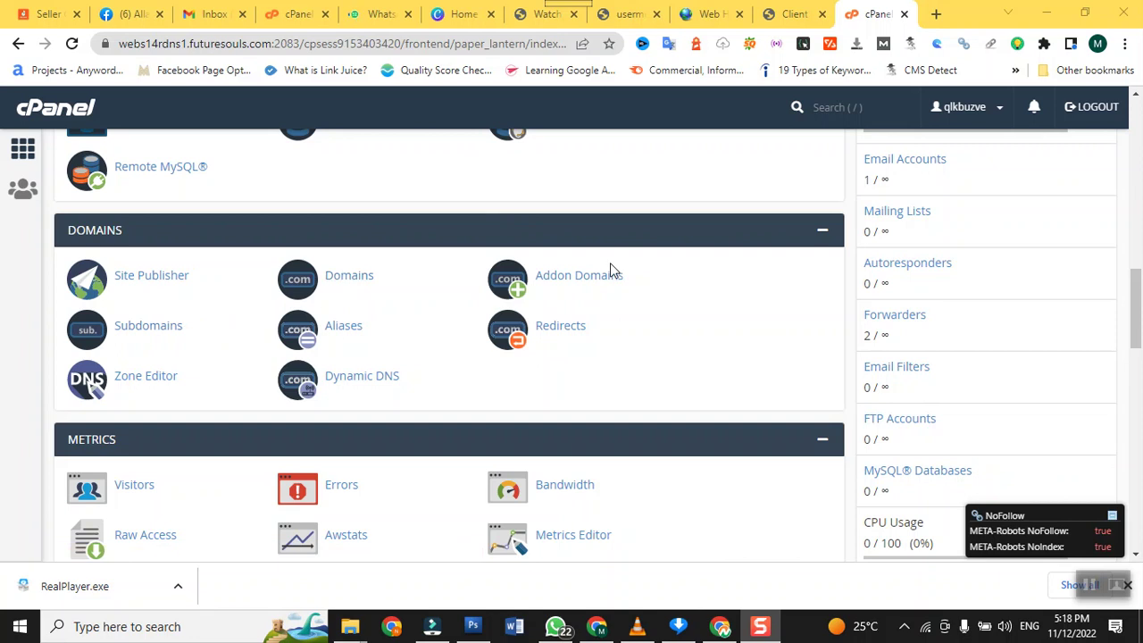
pyautogui.scroll(-1, 610, 263)
pyautogui.scroll(2, 610, 263)
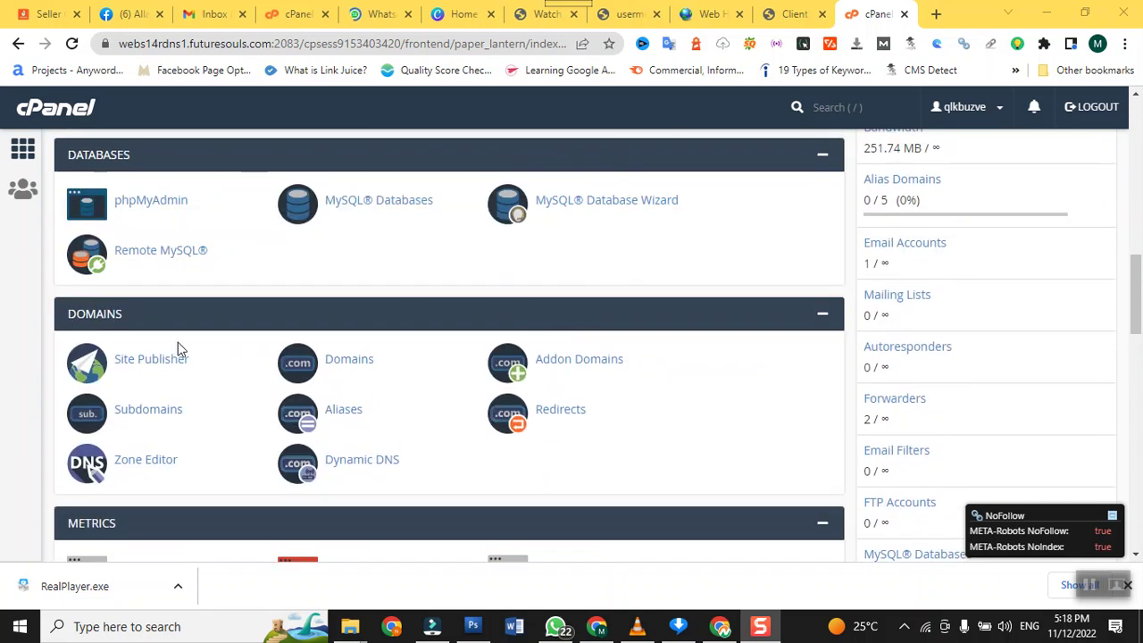
pyautogui.click(147, 411)
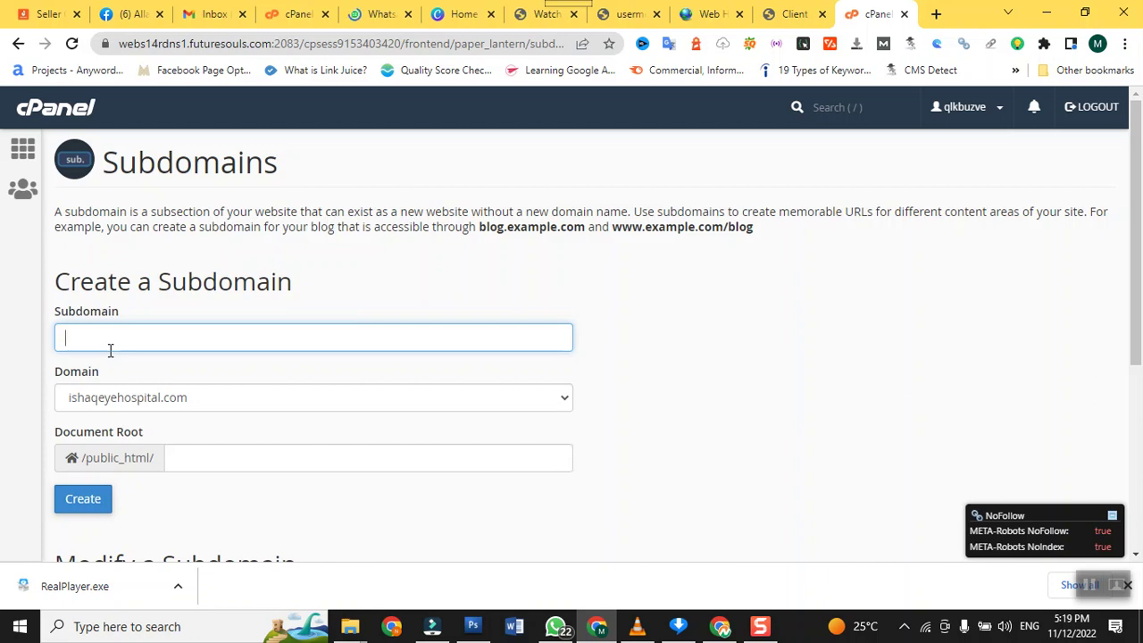
# Step: Create the subdomain najeebandsons under the domain ishaqeyehospital.com and return to the list of existing subdomains
pyautogui.write('najee')
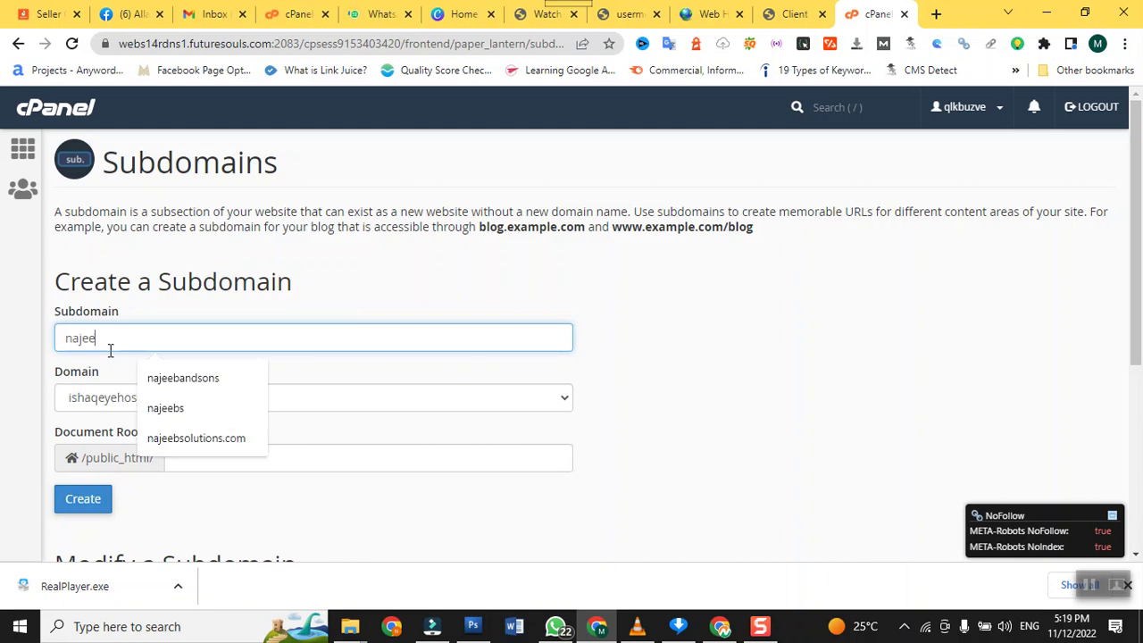
pyautogui.write('band')
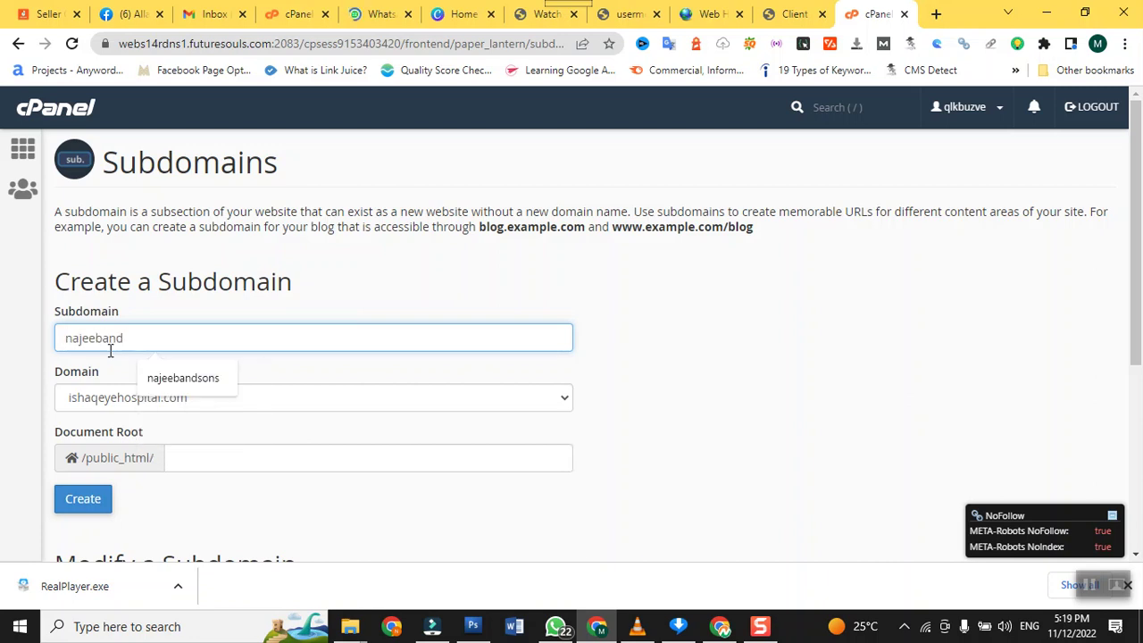
pyautogui.write('sons')
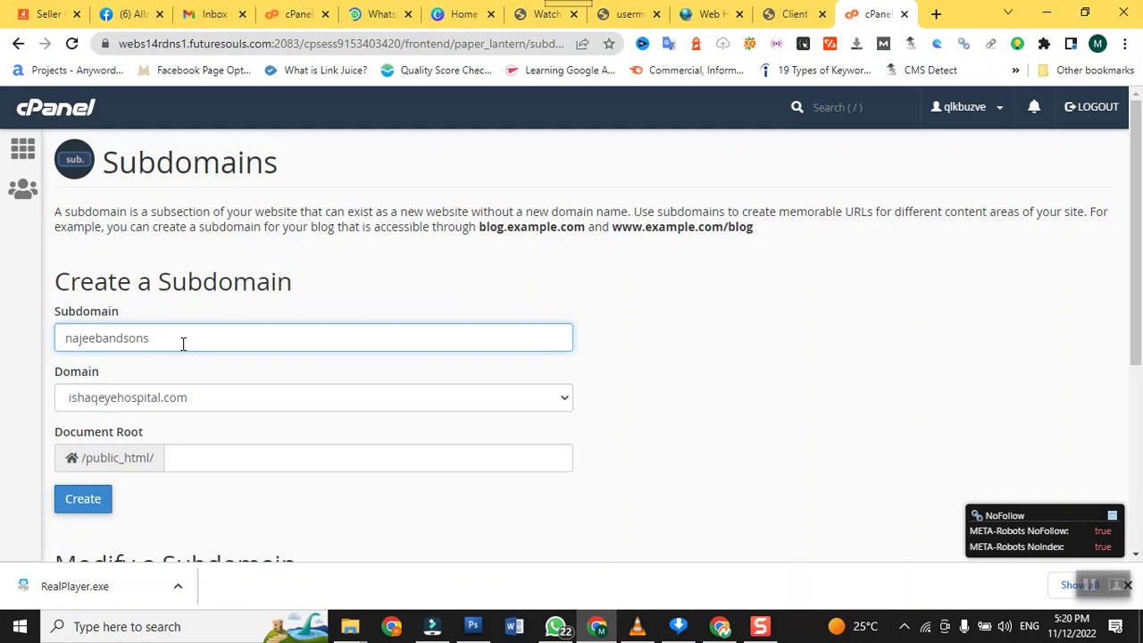
pyautogui.scroll(-2, 183, 344)
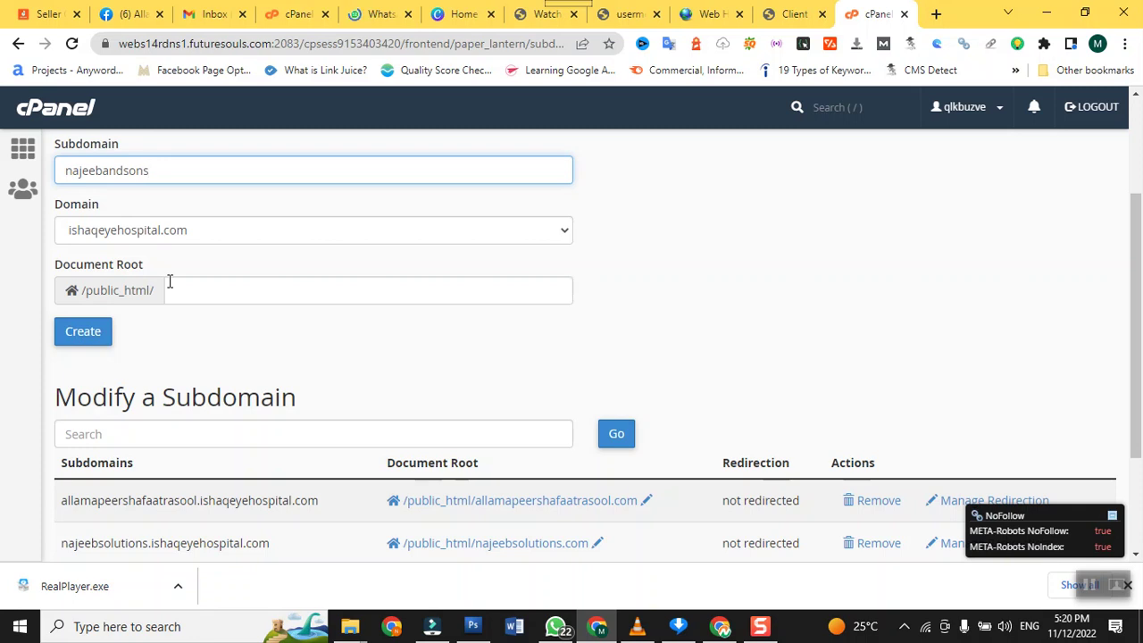
pyautogui.scroll(2, 170, 281)
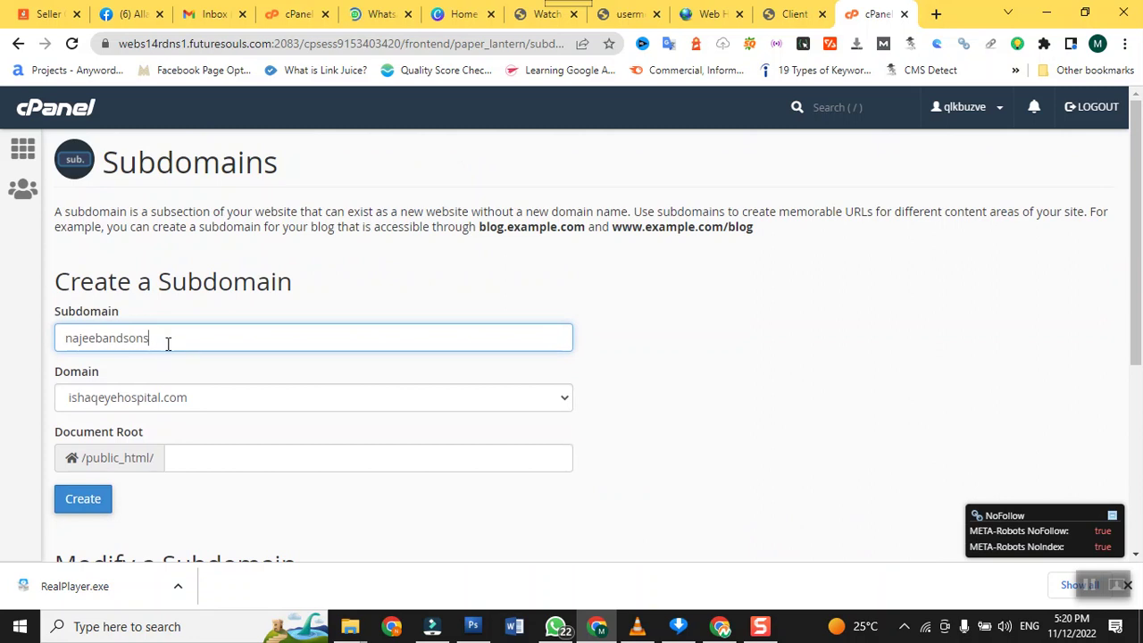
pyautogui.scroll(-1, 167, 343)
pyautogui.scroll(-3, 168, 343)
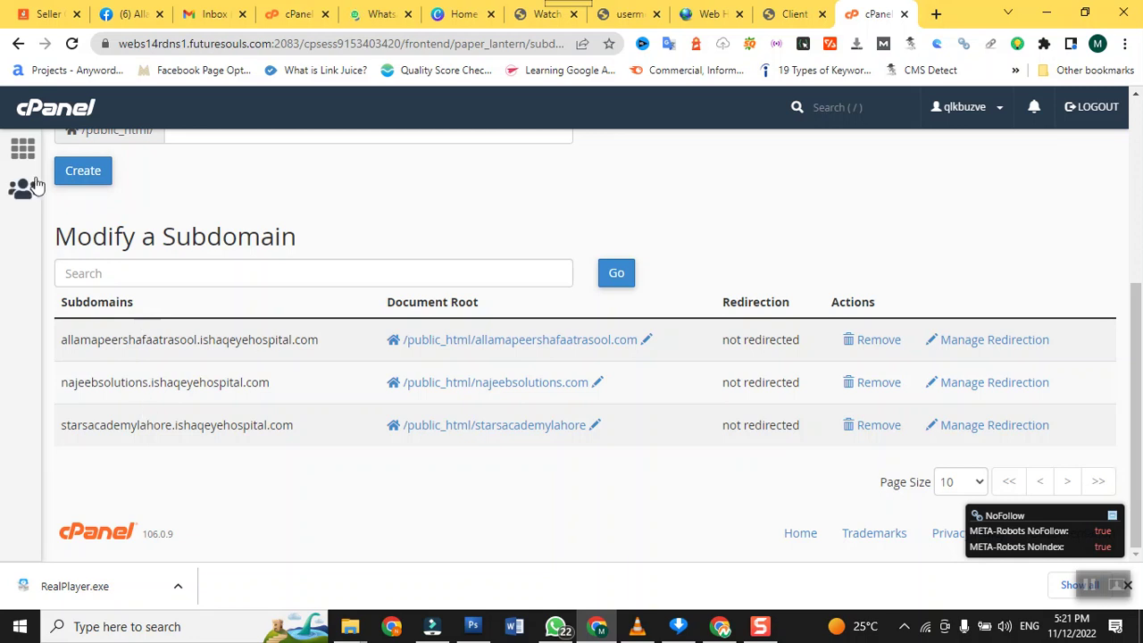
pyautogui.click(75, 172)
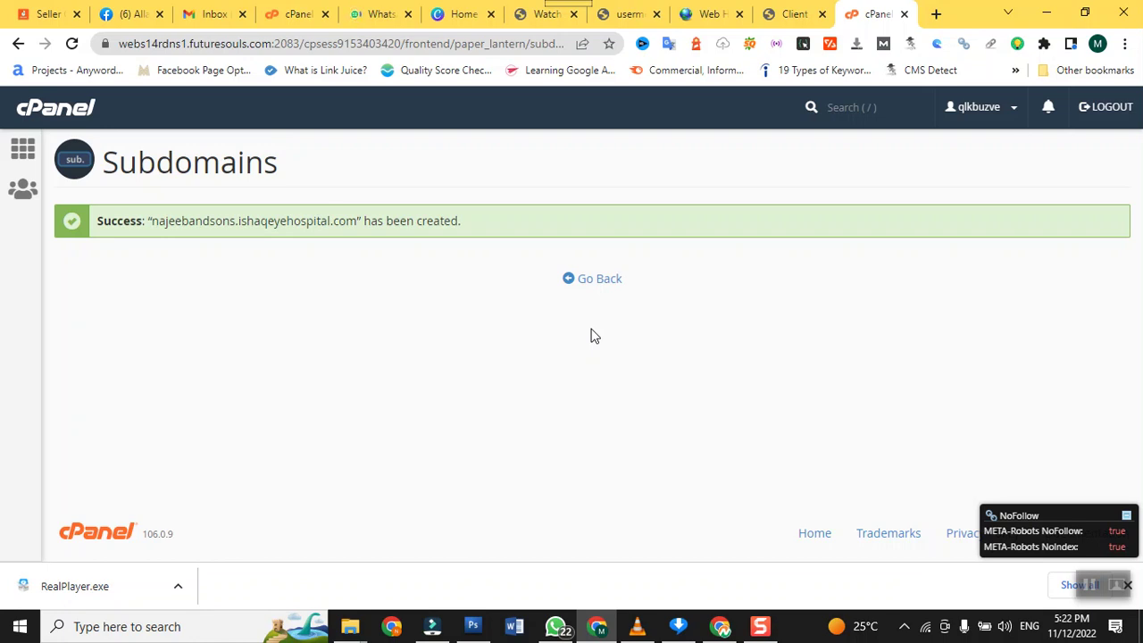
pyautogui.click(599, 281)
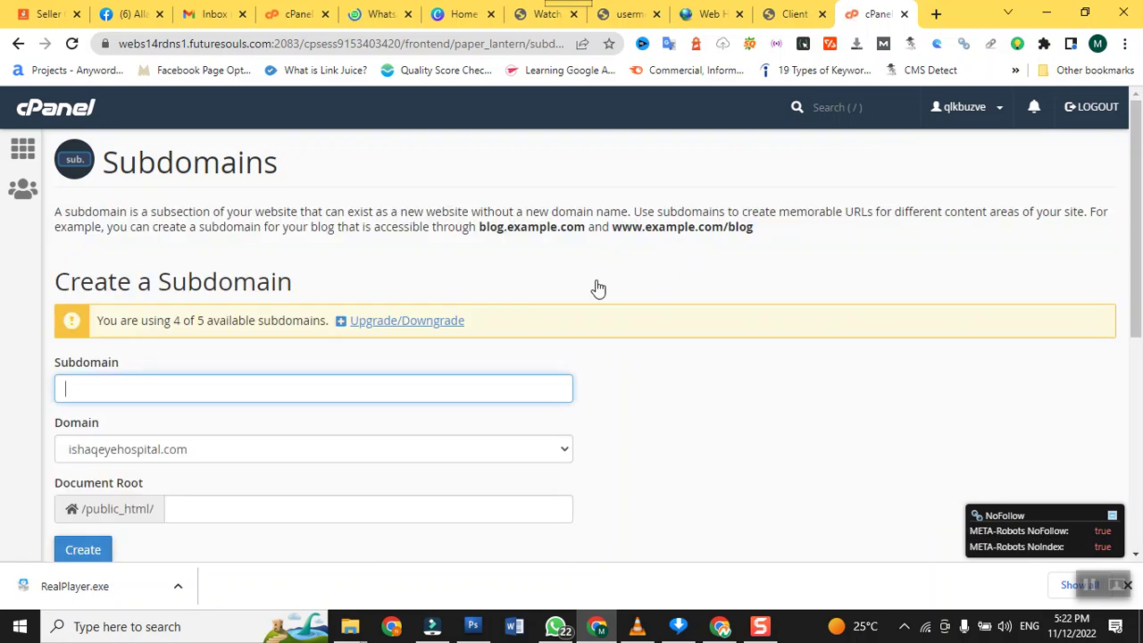
pyautogui.scroll(-5, 715, 357)
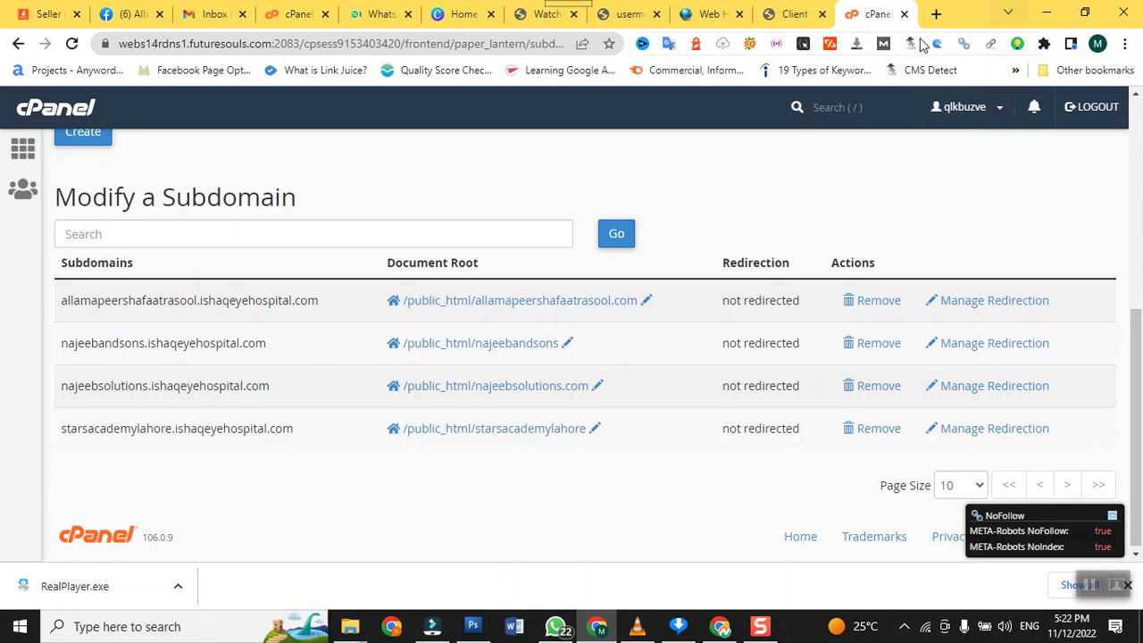
# Step: Load najeebandsons.ishaqeyehospital.com in a new browser tab
pyautogui.click(936, 14)
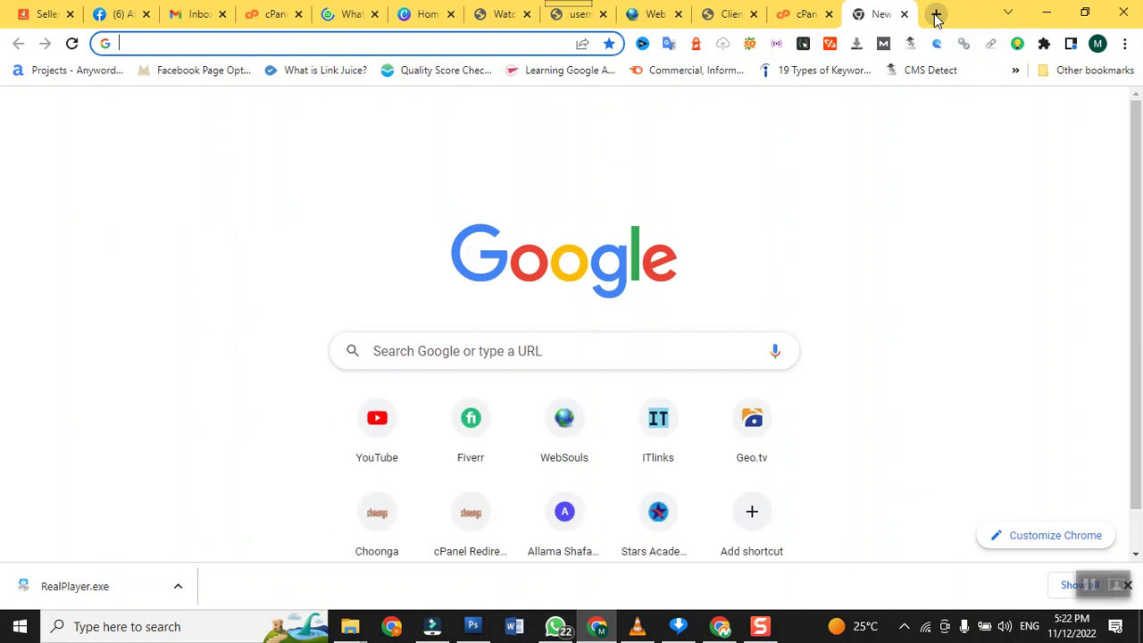
pyautogui.write('najeebandsons.')
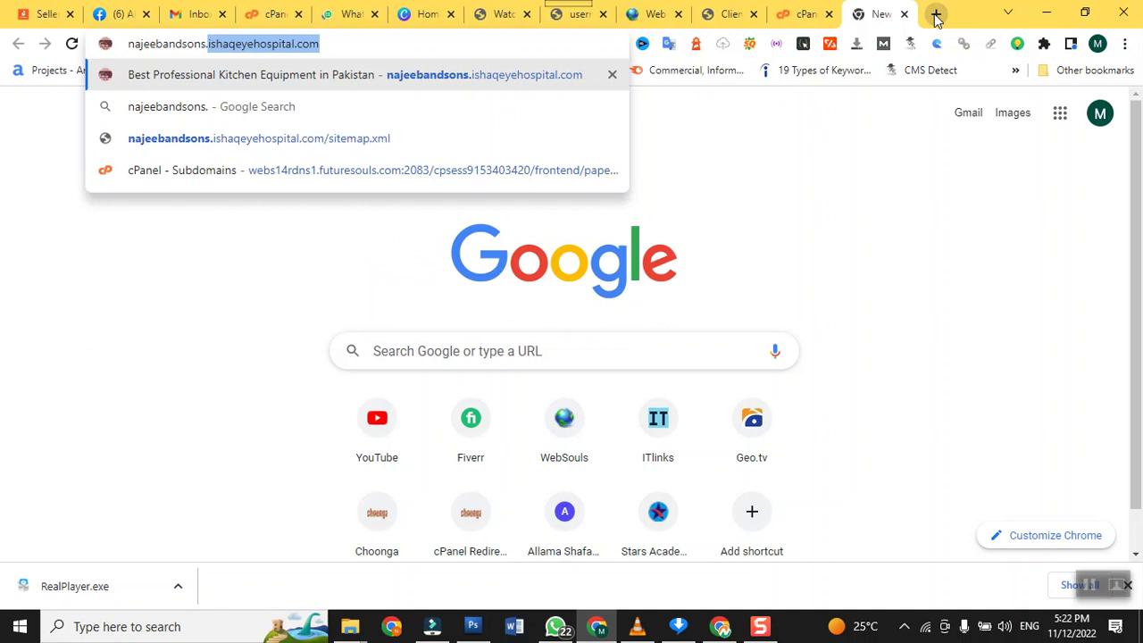
pyautogui.press('Return')
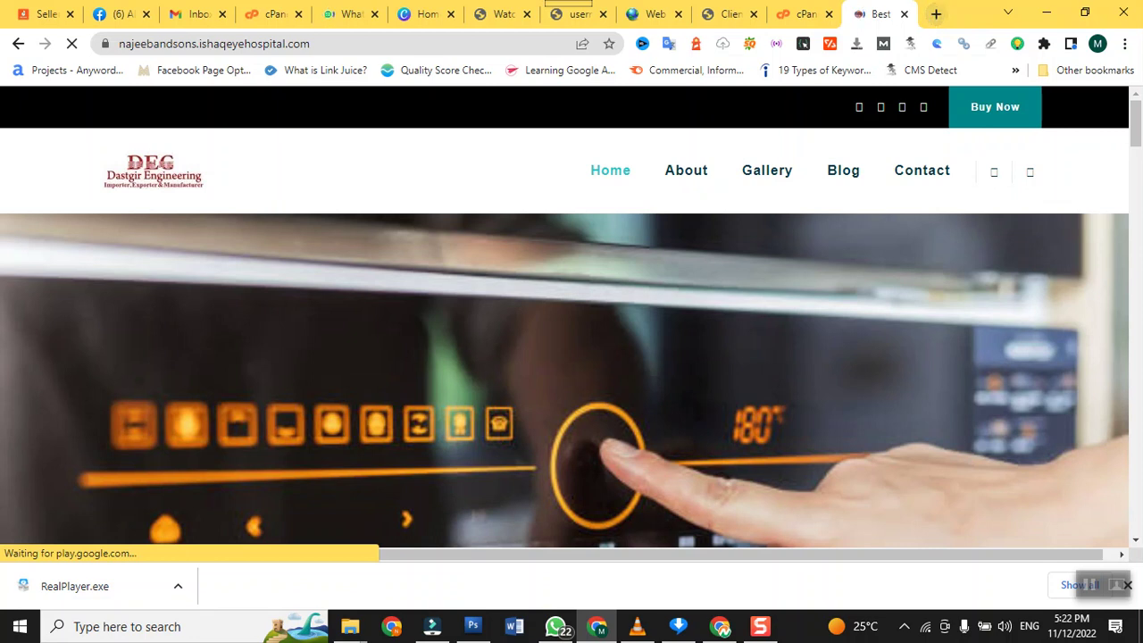
# Step: Copy the subdomain's full address and load it in a new incognito window
pyautogui.click(346, 44)
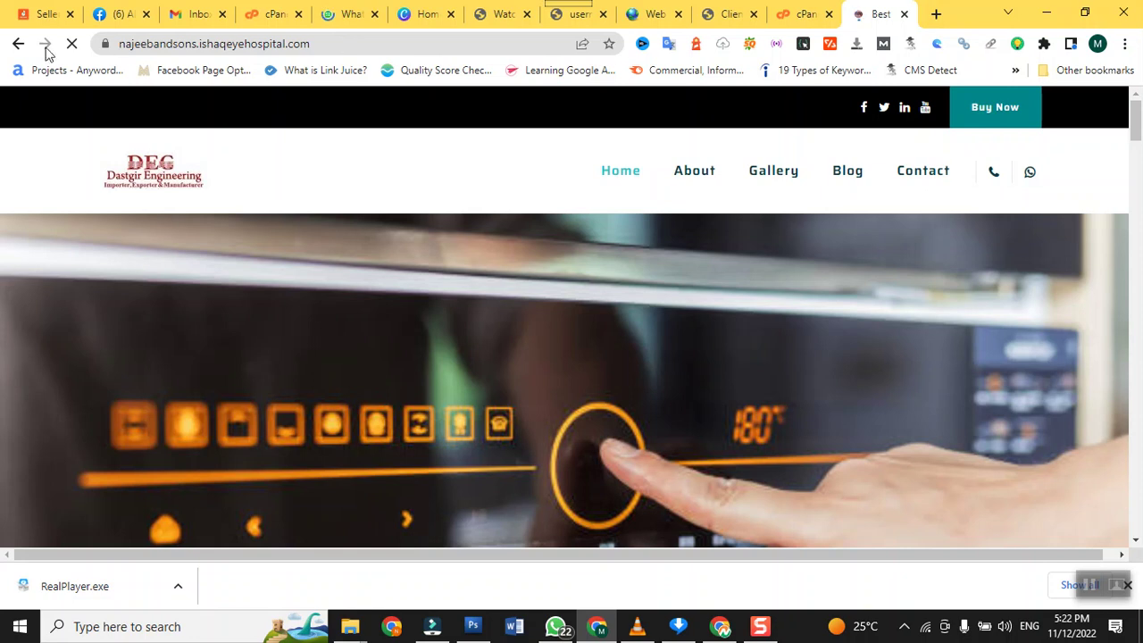
pyautogui.click(207, 46)
pyautogui.hotkey('ctrl', 'c')
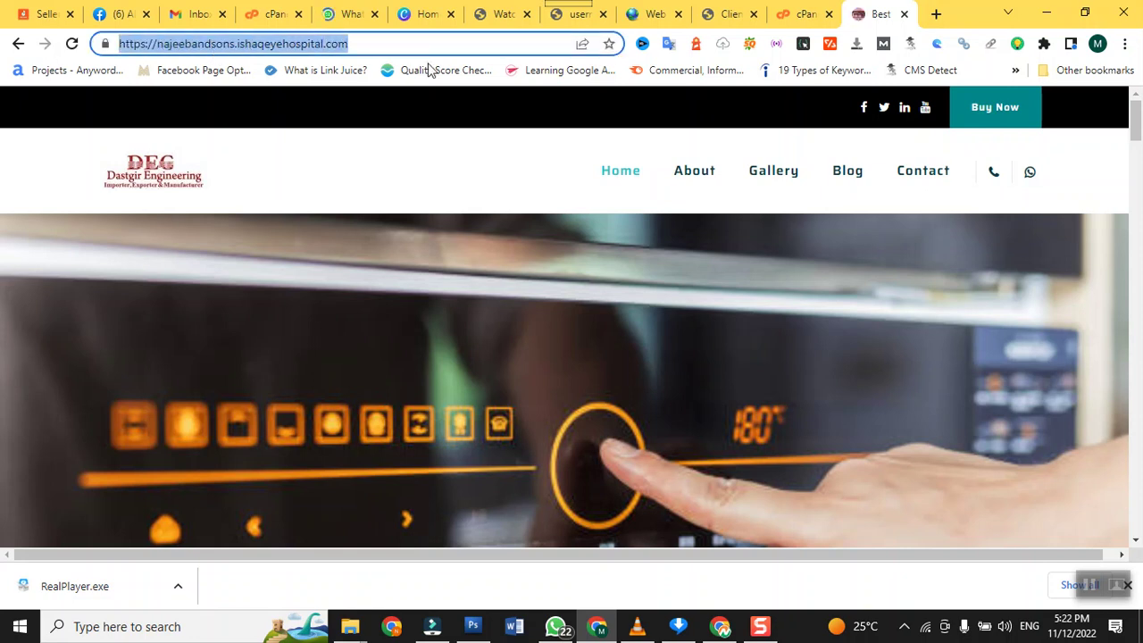
pyautogui.click(1124, 50)
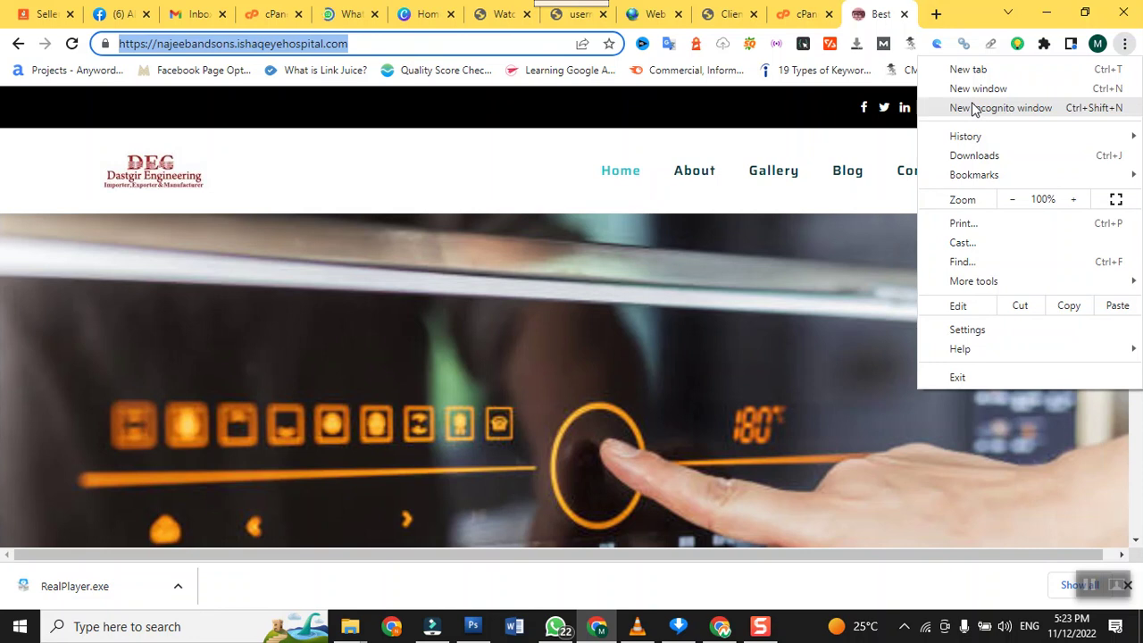
pyautogui.click(974, 108)
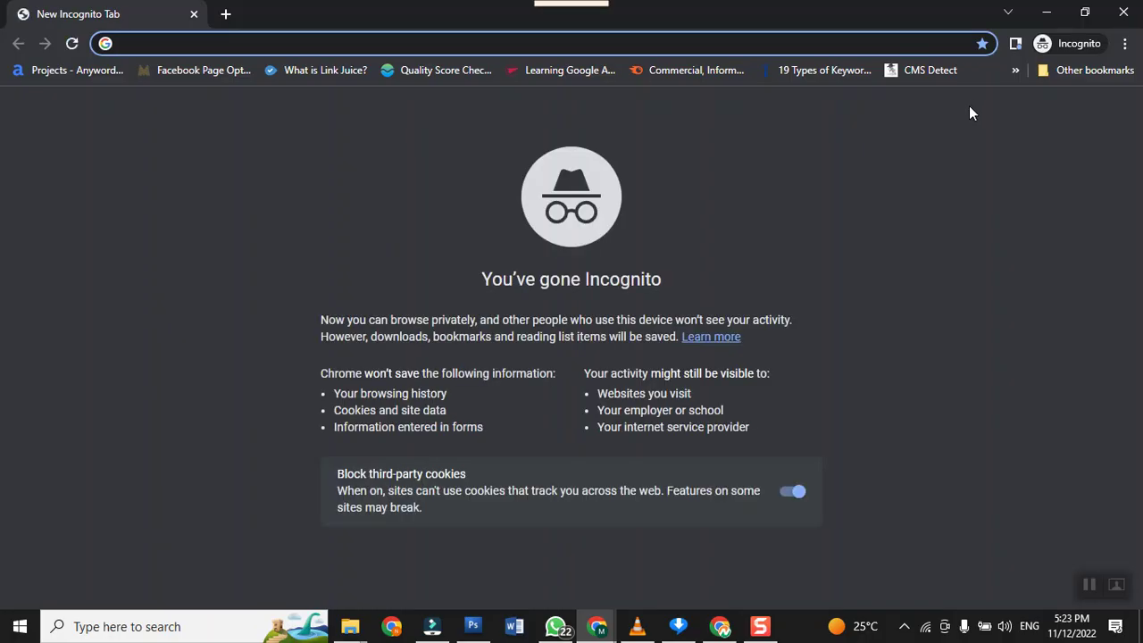
pyautogui.hotkey('ctrl', 'v')
pyautogui.press('Return')
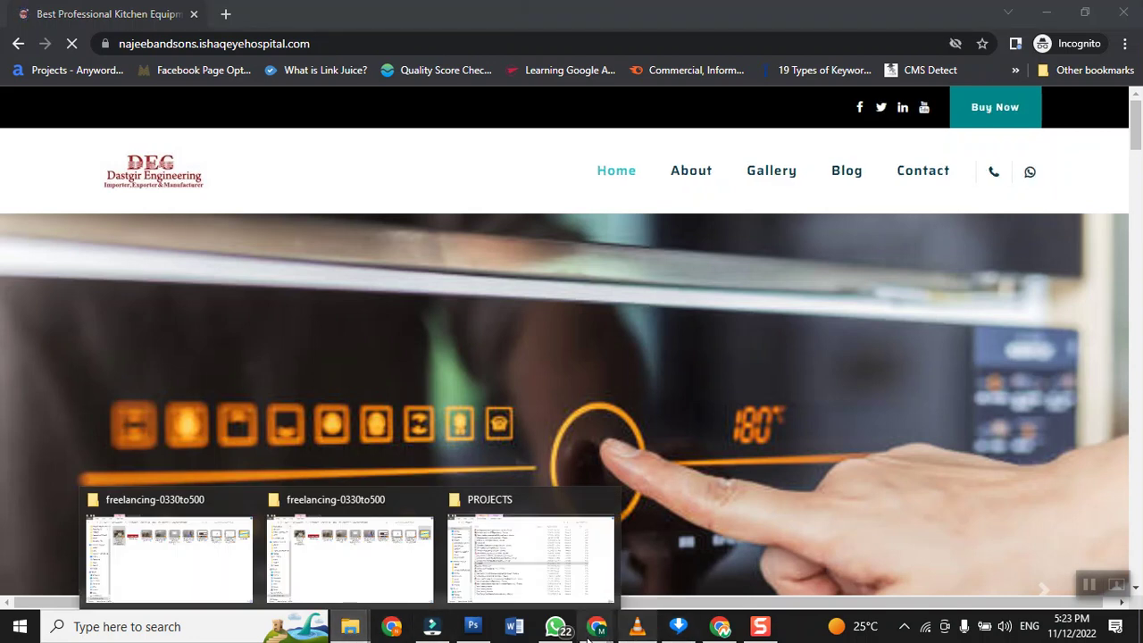
# Step: Switch back to cPanel in the regular browser window, return to its home page and open File Manager
pyautogui.moveTo(601, 634)
pyautogui.click(535, 556)
pyautogui.click(802, 13)
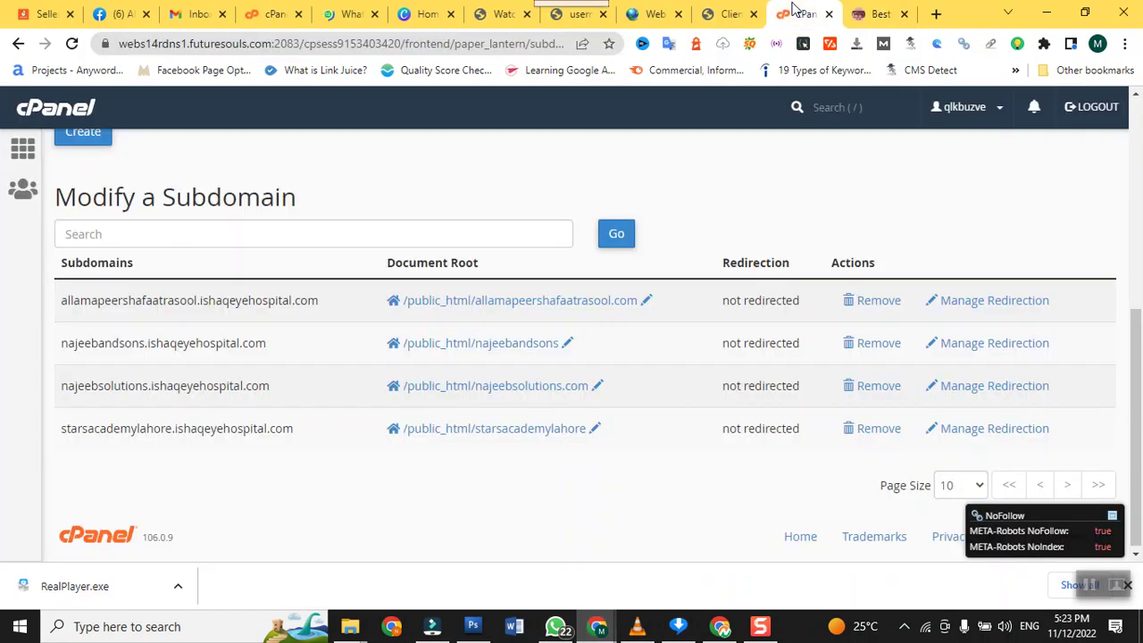
pyautogui.click(11, 143)
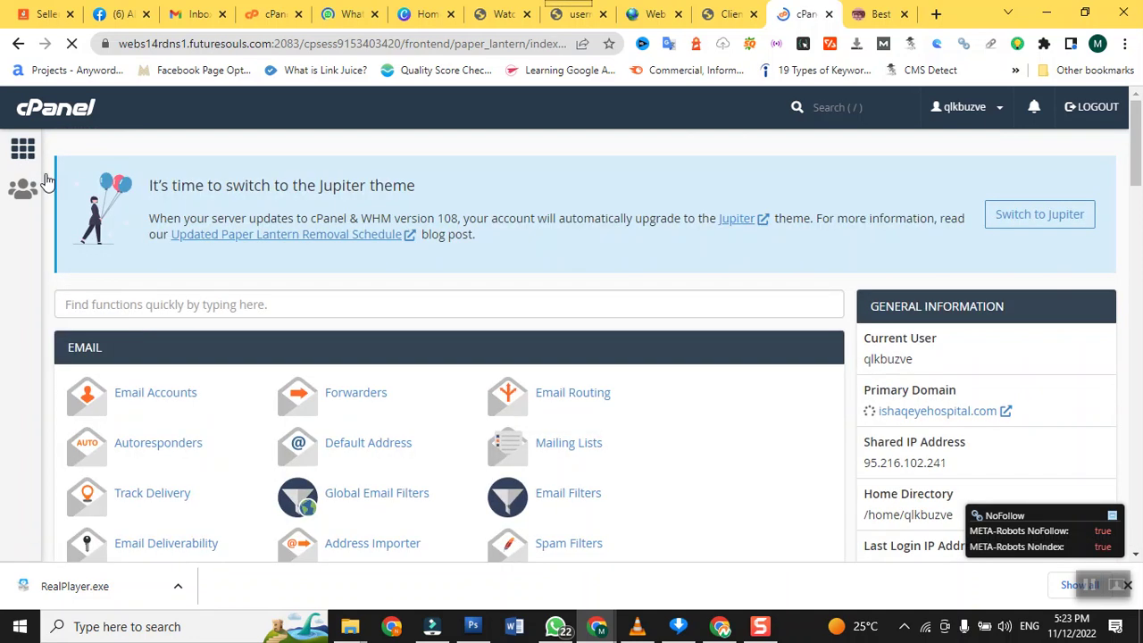
pyautogui.scroll(-4, 122, 337)
pyautogui.scroll(-2, 121, 337)
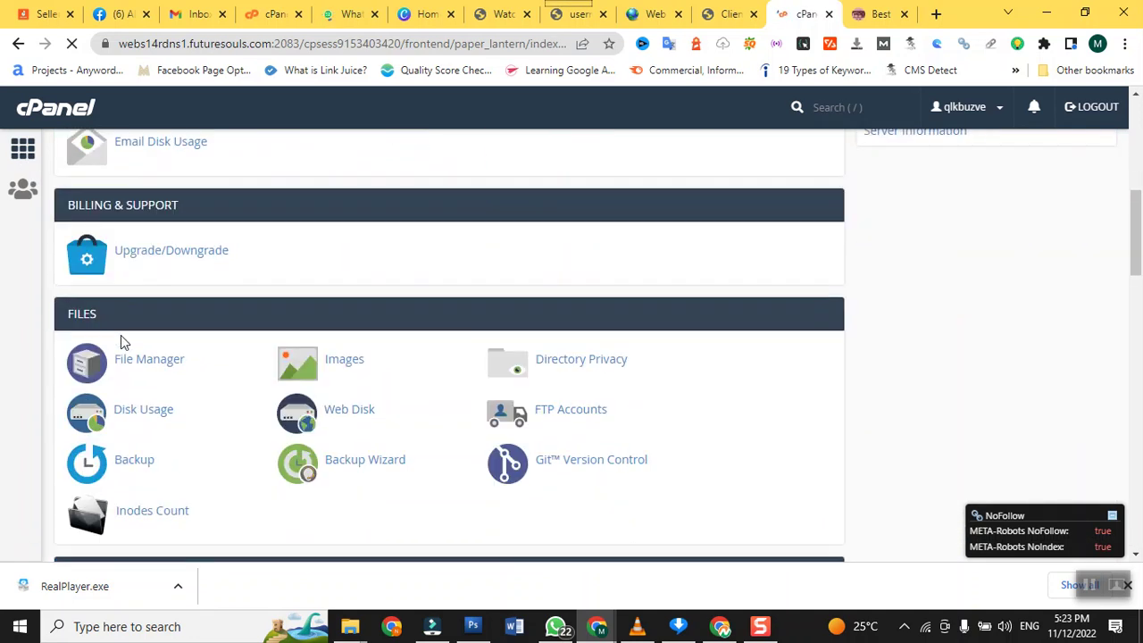
pyautogui.click(141, 366)
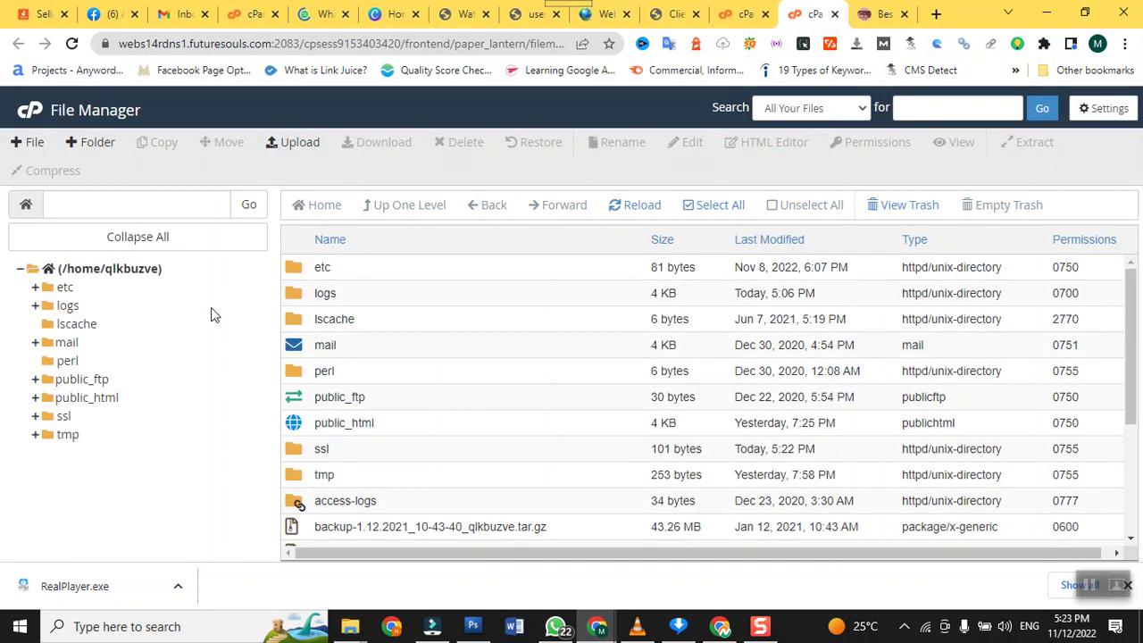
# Step: Permanently delete all files and folders inside public_html/najeebandsons, skipping the trash
pyautogui.doubleClick(309, 426)
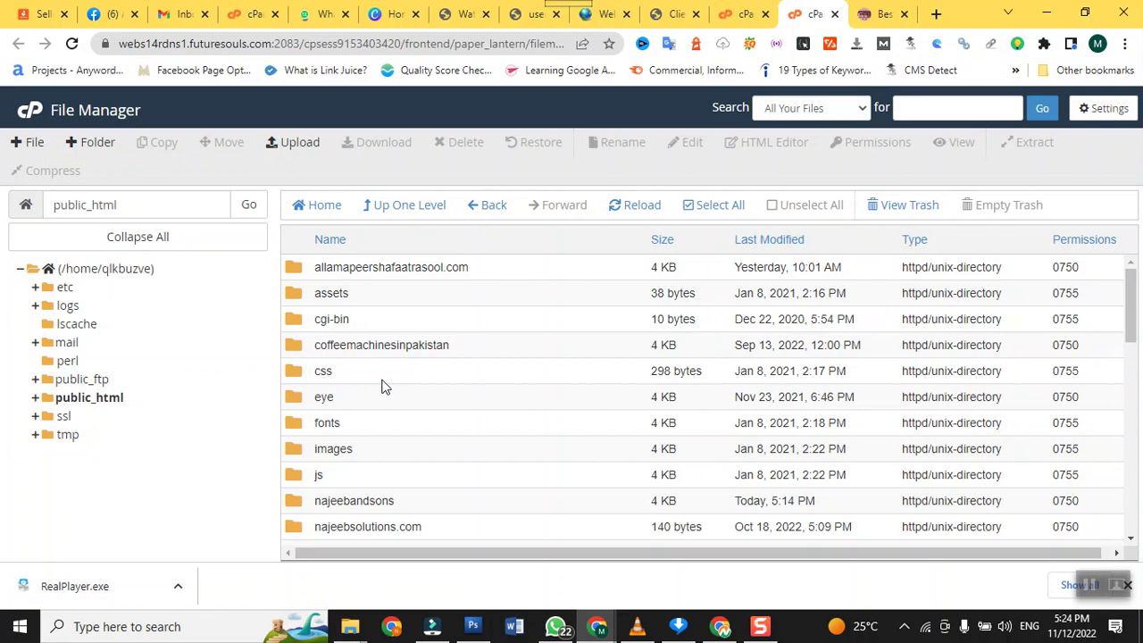
pyautogui.doubleClick(302, 505)
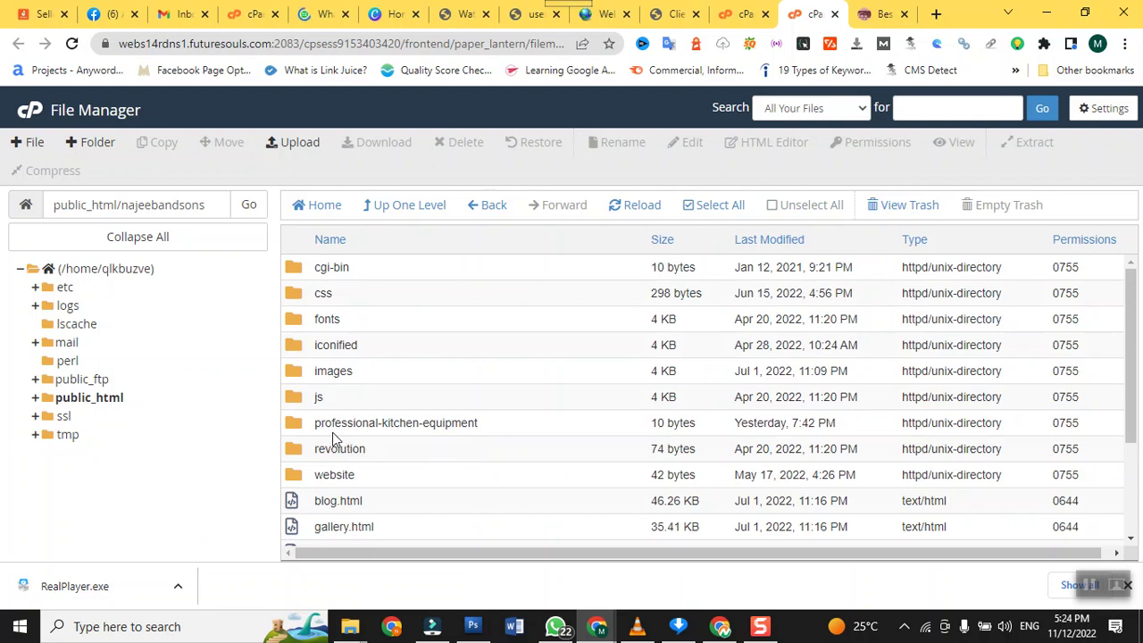
pyautogui.hotkey('ctrl', 'a')
pyautogui.click(363, 354)
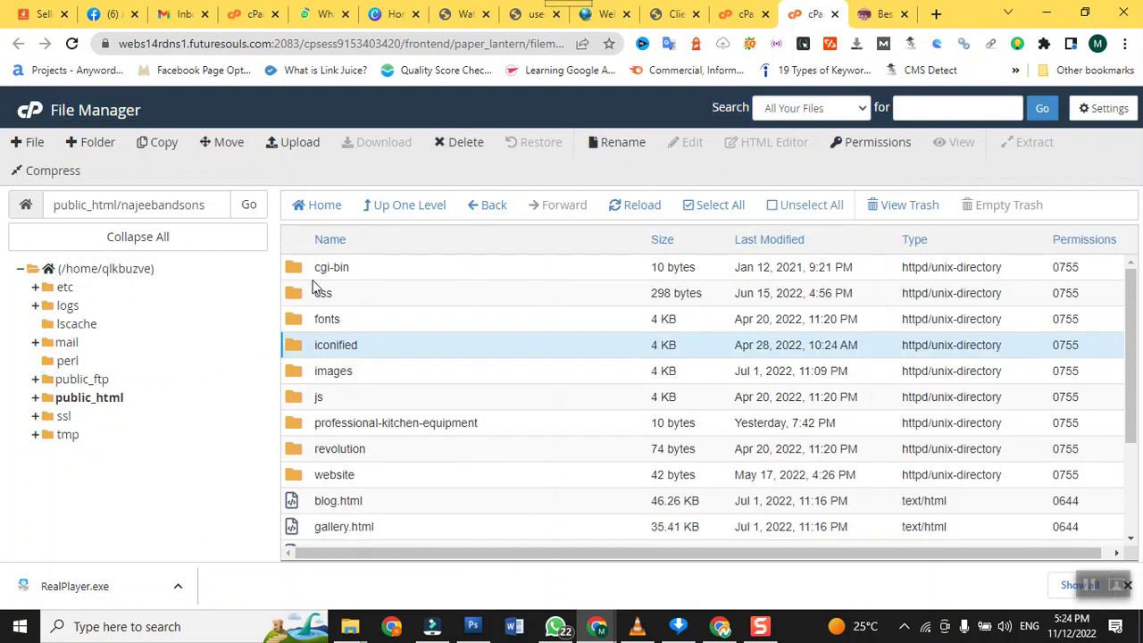
pyautogui.click(734, 209)
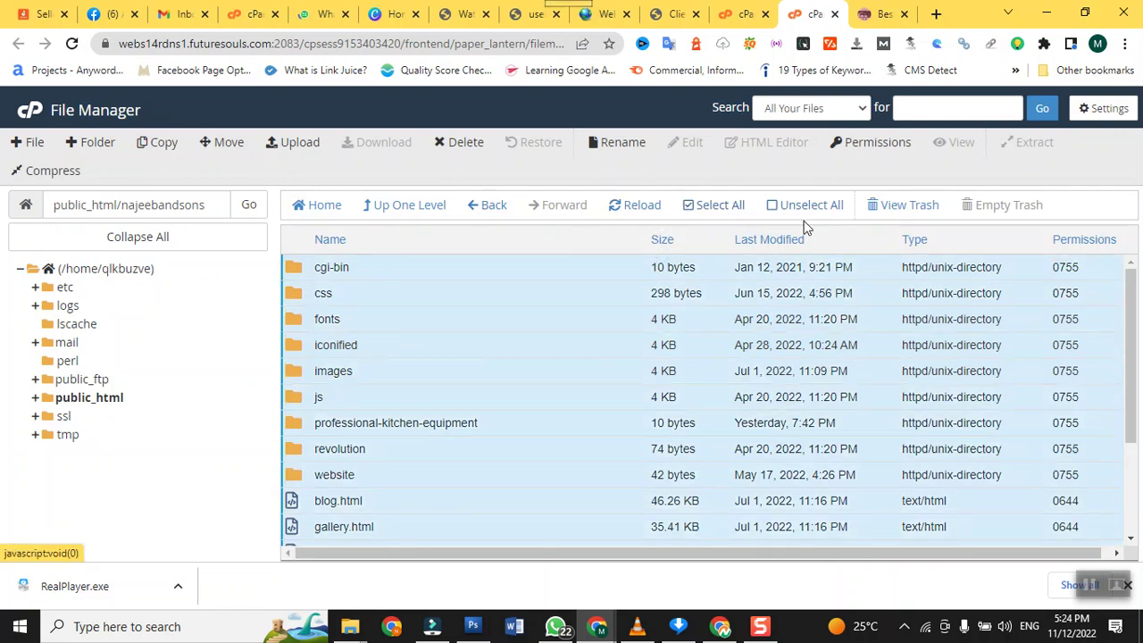
pyautogui.click(466, 145)
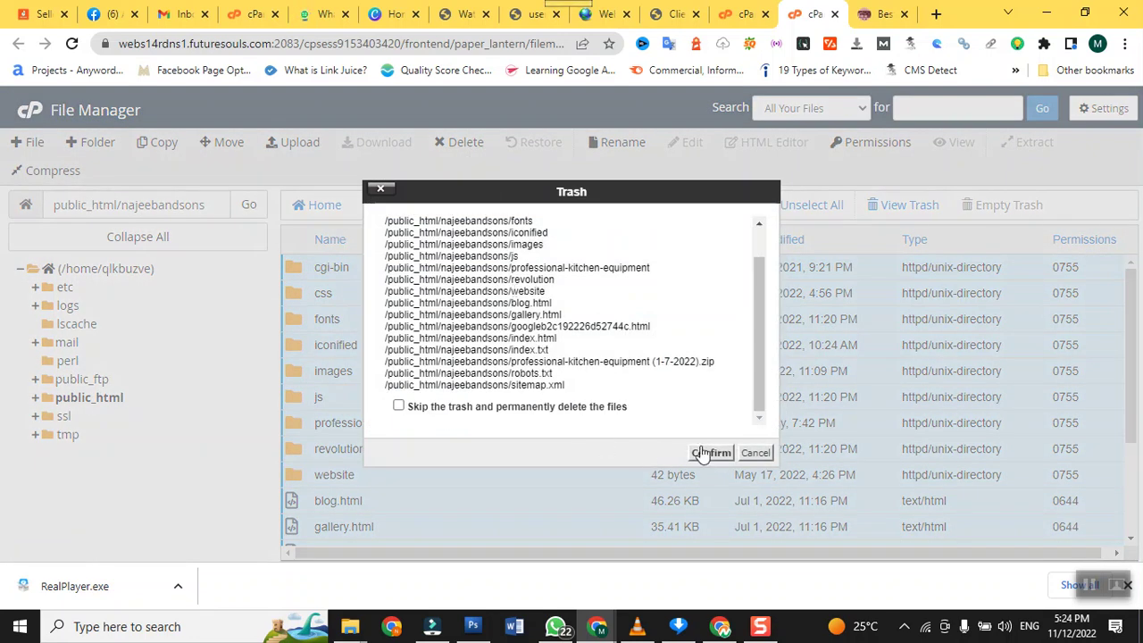
pyautogui.click(538, 412)
pyautogui.click(699, 455)
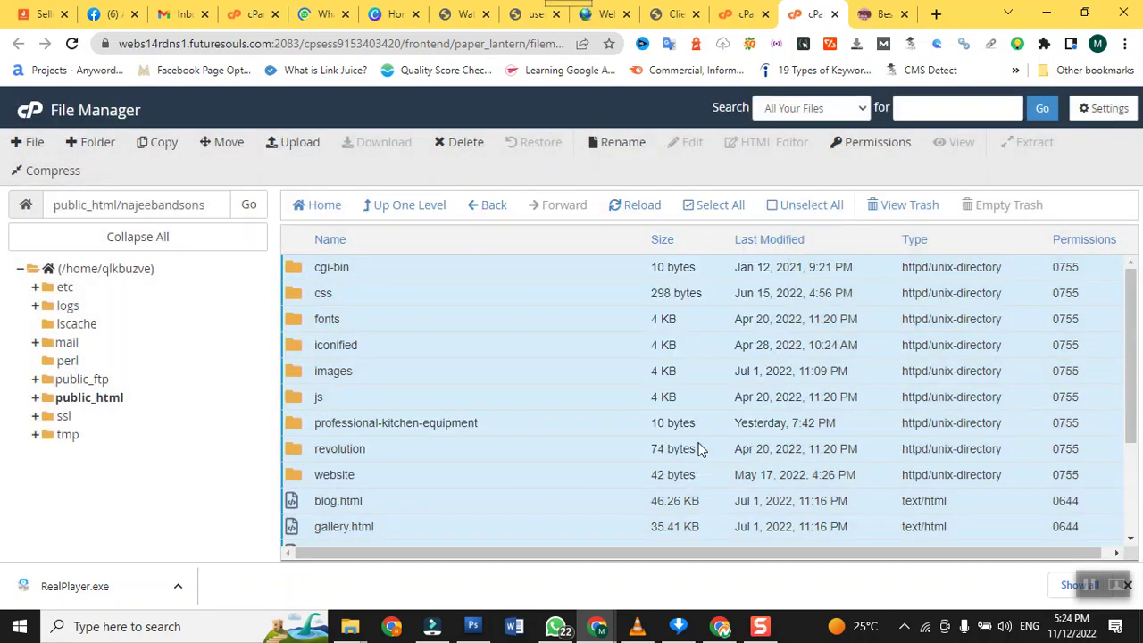
# Step: Reload the najeebandsons.ishaqeyehospital.com page in its existing tab to check the site
pyautogui.click(879, 13)
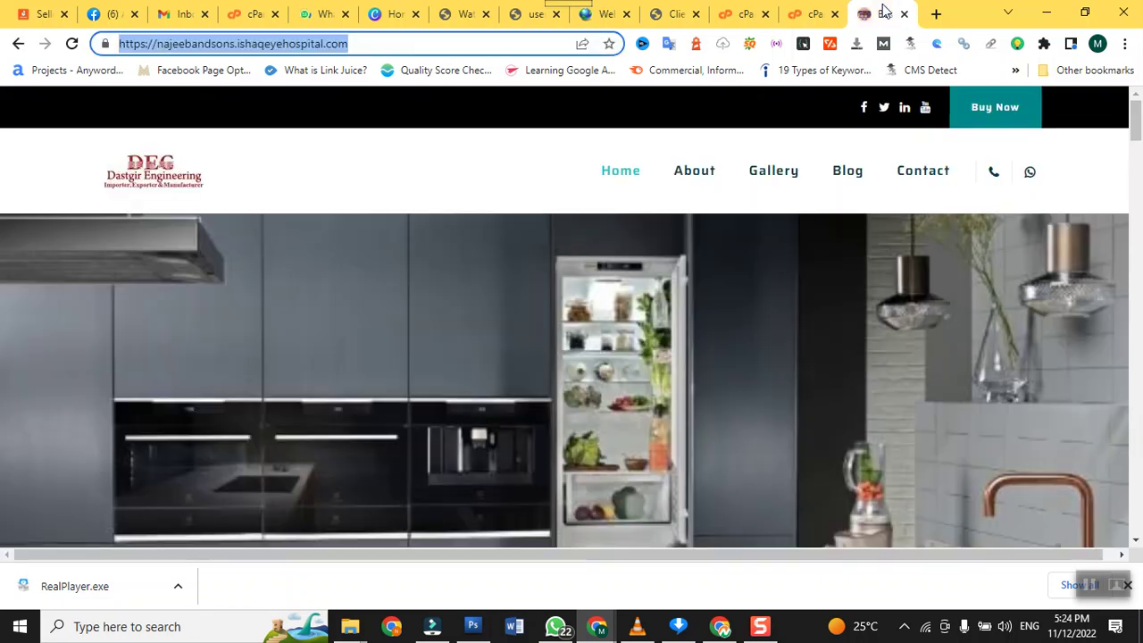
pyautogui.rightClick(882, 14)
pyautogui.click(914, 107)
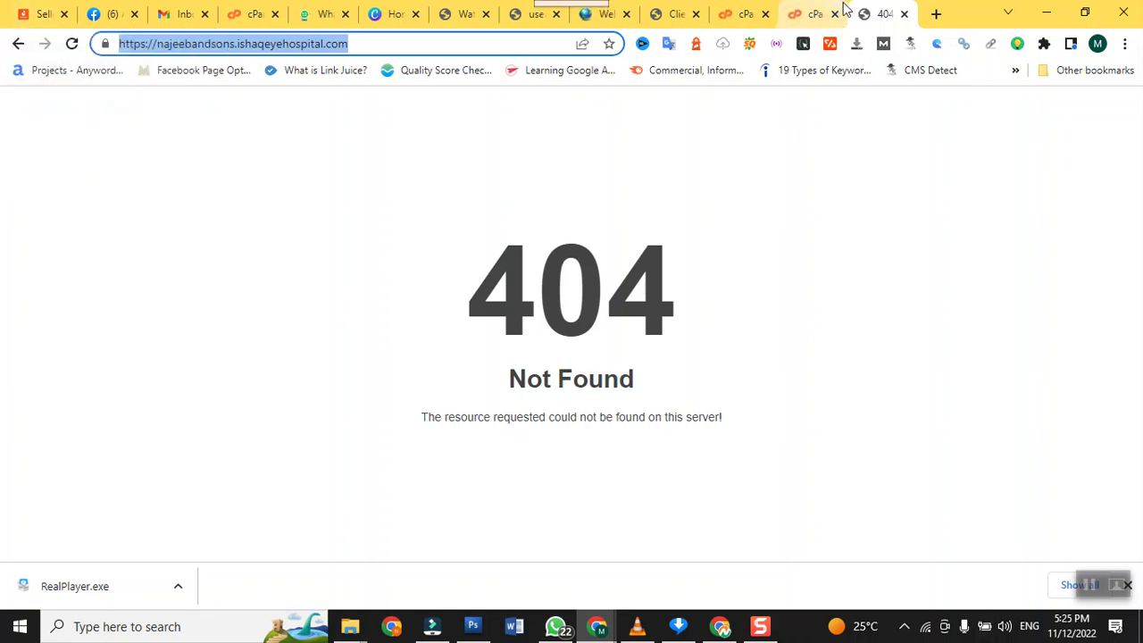
# Step: Return to File Manager, open the upload page for public_html/najeebandsons and start choosing a local file
pyautogui.click(815, 12)
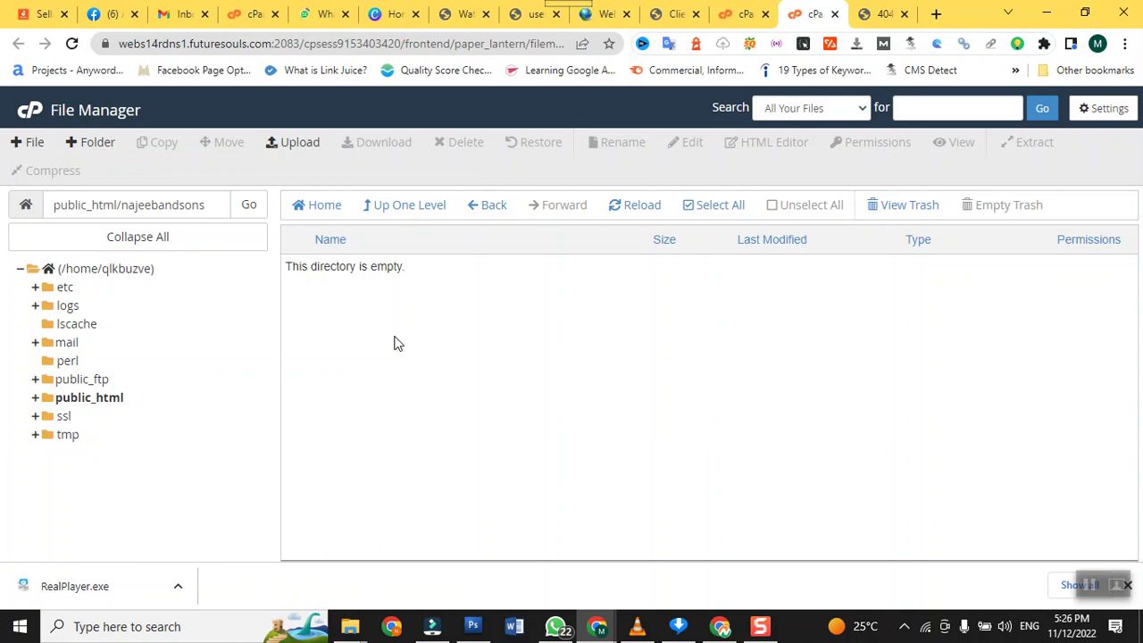
pyautogui.click(295, 143)
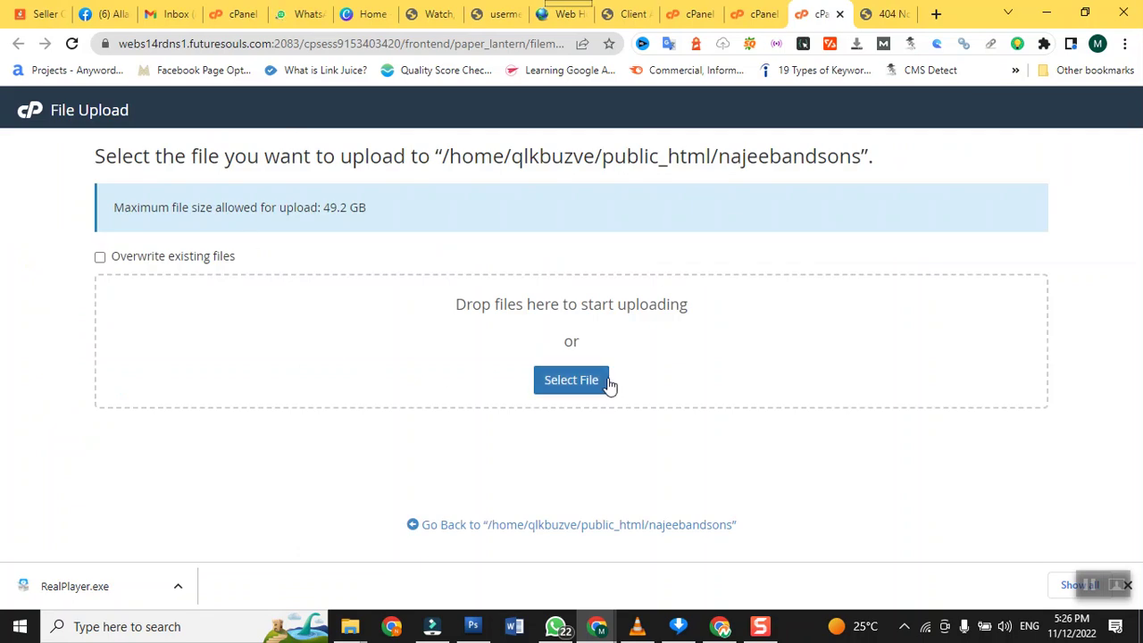
pyautogui.click(572, 380)
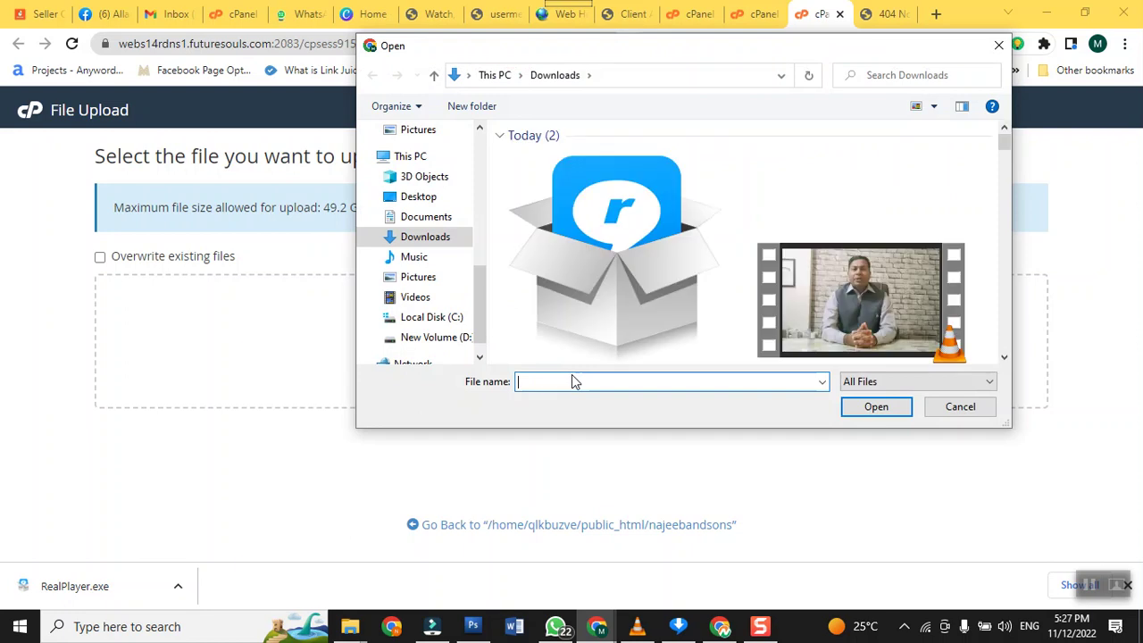
# Step: Browse to the professional-kithen folder on the New Volume (D:) drive, inside the website project folders
pyautogui.scroll(10, 473, 177)
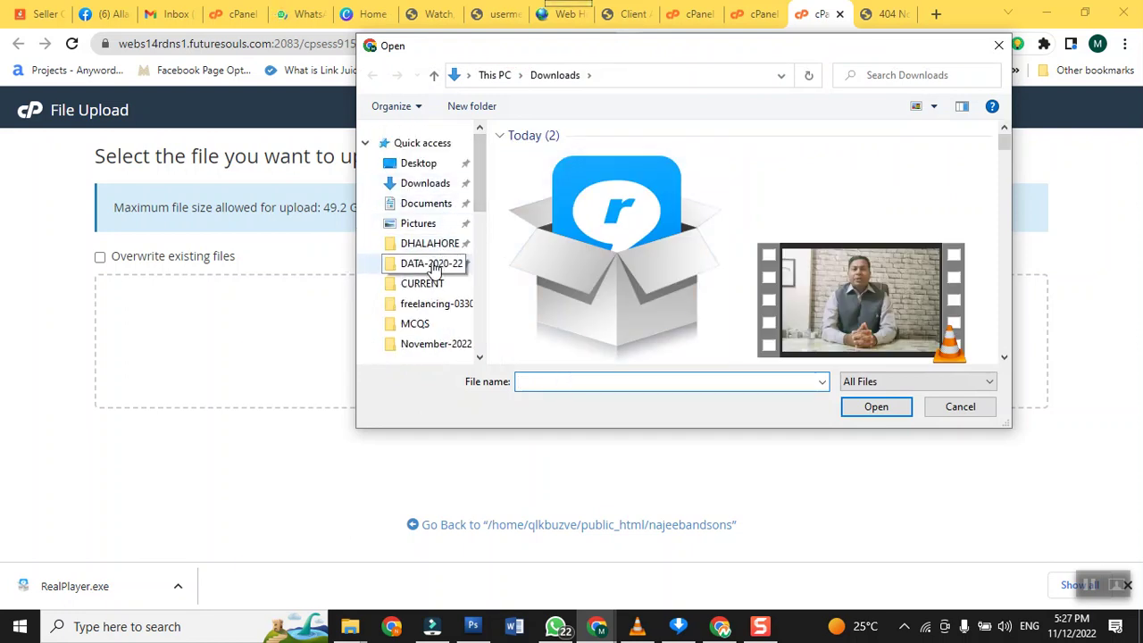
pyautogui.click(434, 266)
pyautogui.click(483, 77)
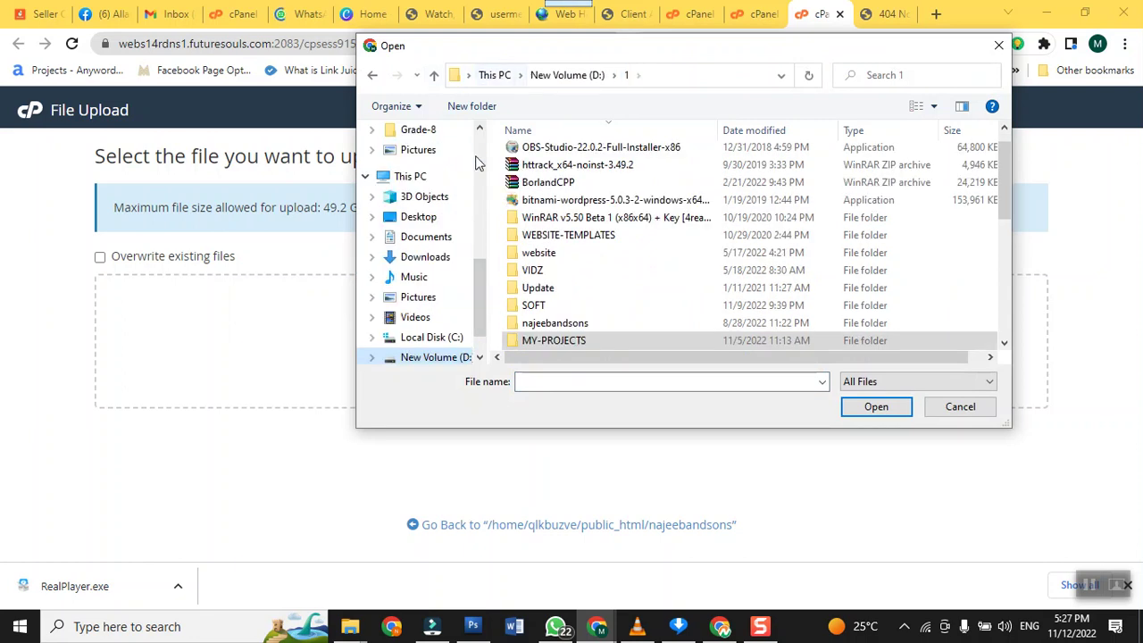
pyautogui.click(541, 238)
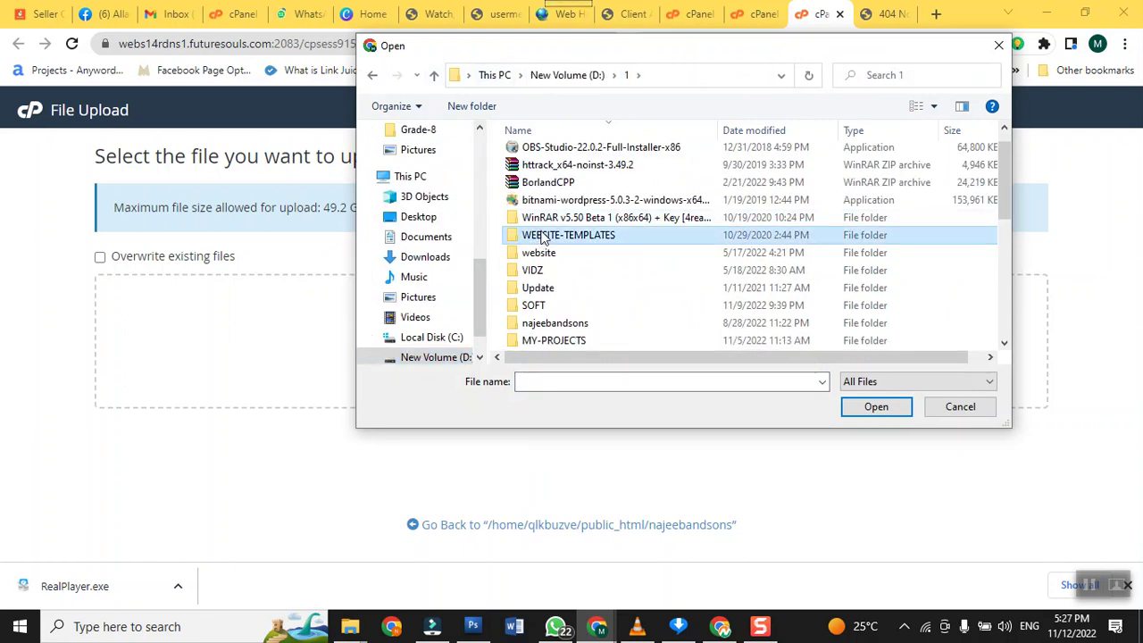
pyautogui.press('h')
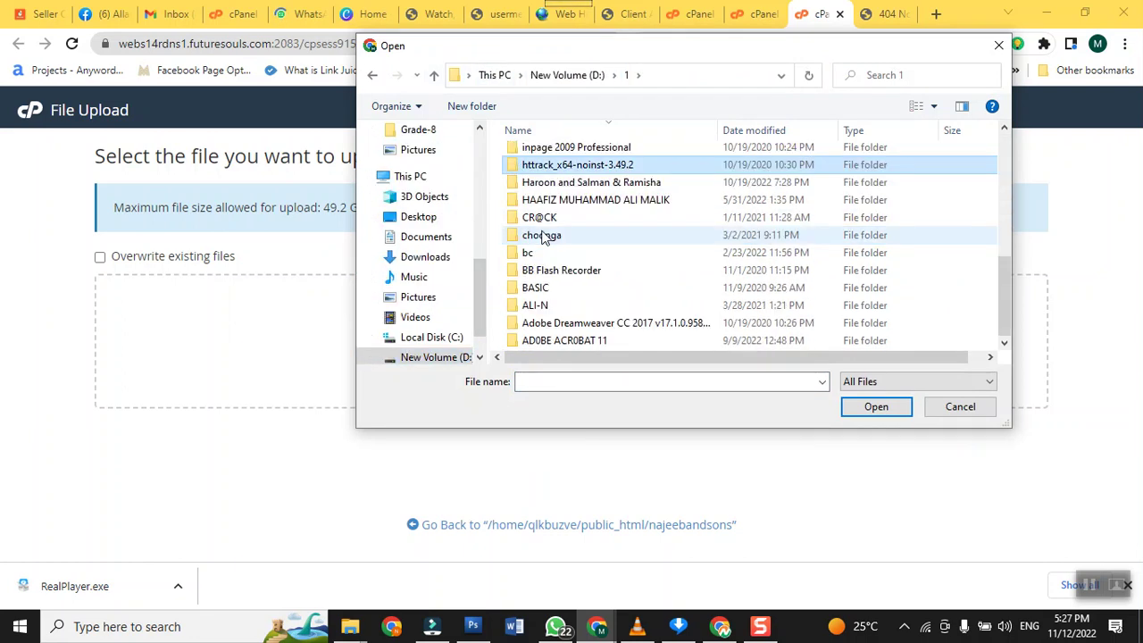
pyautogui.doubleClick(536, 184)
pyautogui.click(536, 177)
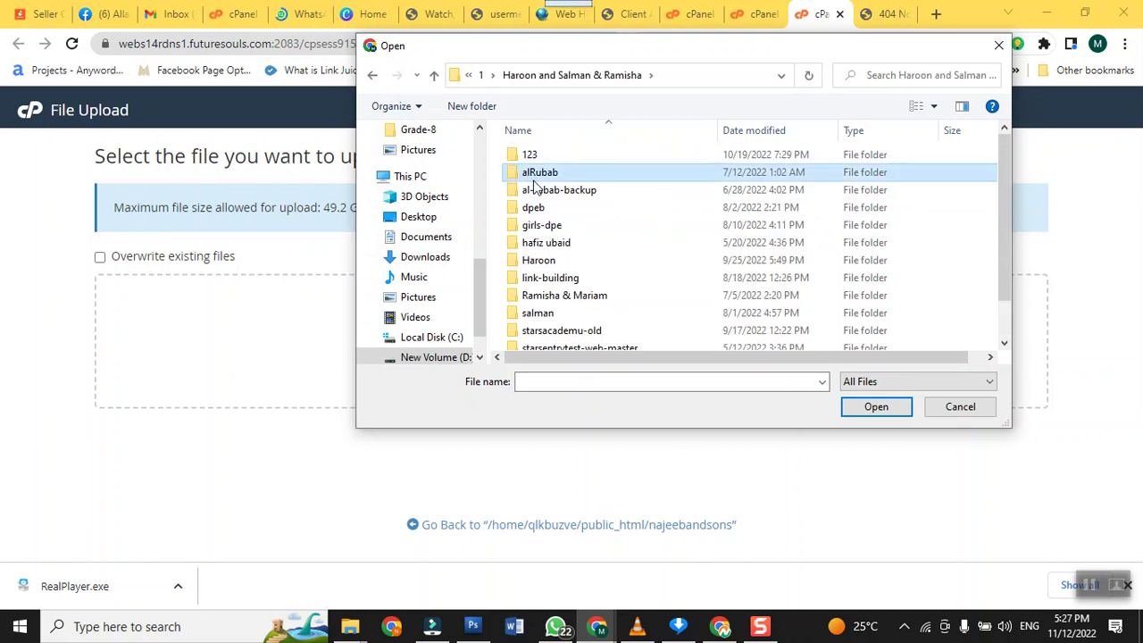
pyautogui.doubleClick(540, 262)
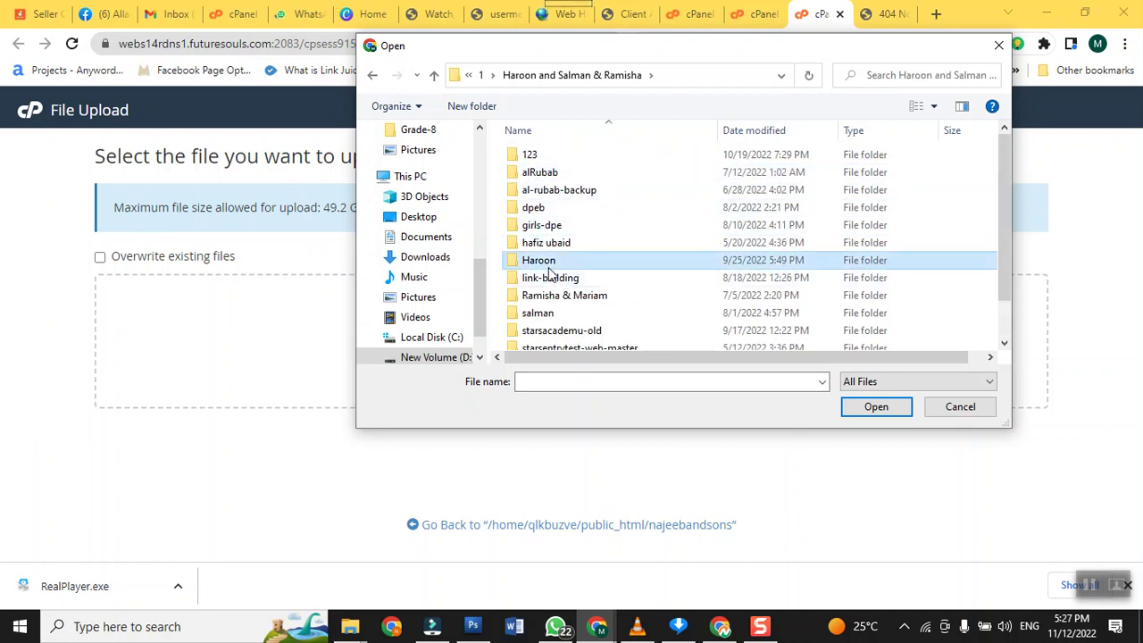
pyautogui.click(541, 231)
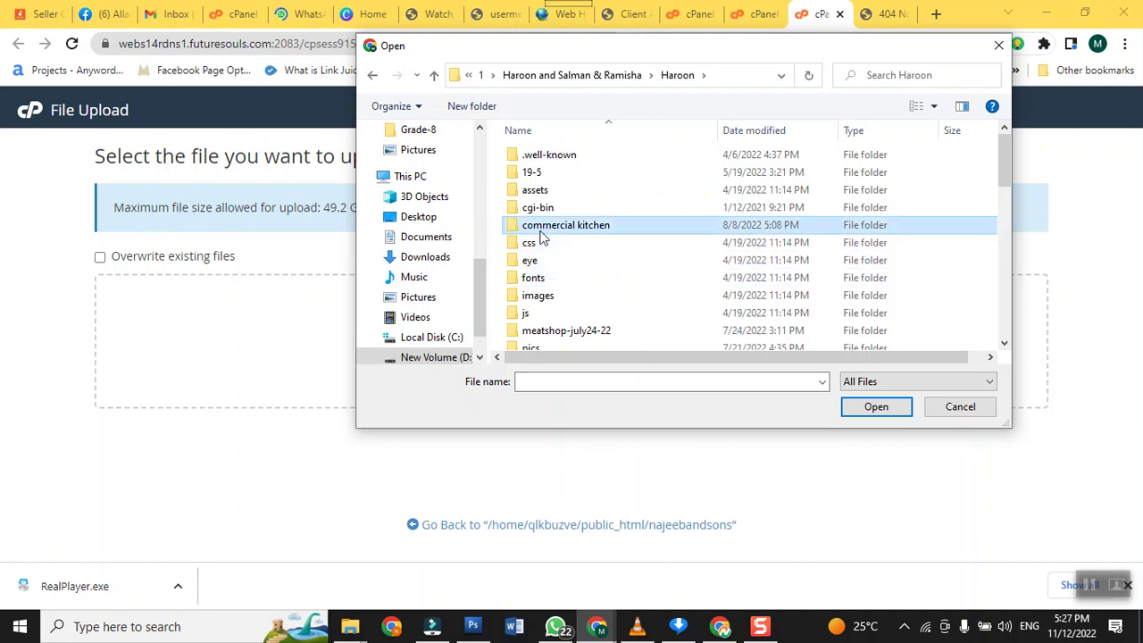
pyautogui.scroll(-4, 541, 236)
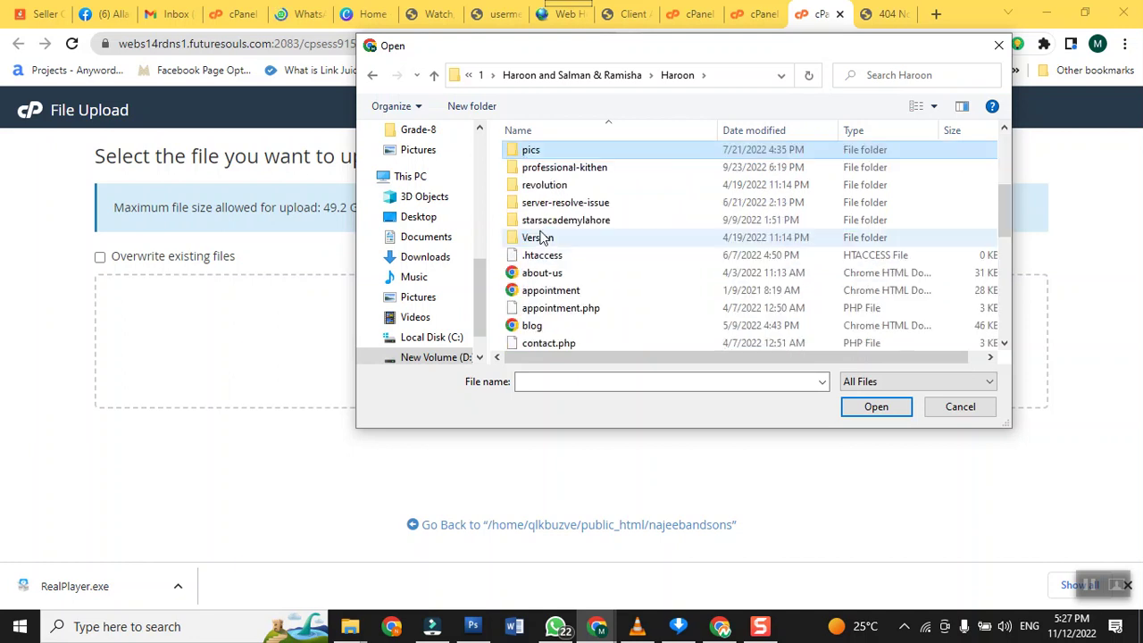
pyautogui.click(545, 170)
pyautogui.doubleClick(542, 171)
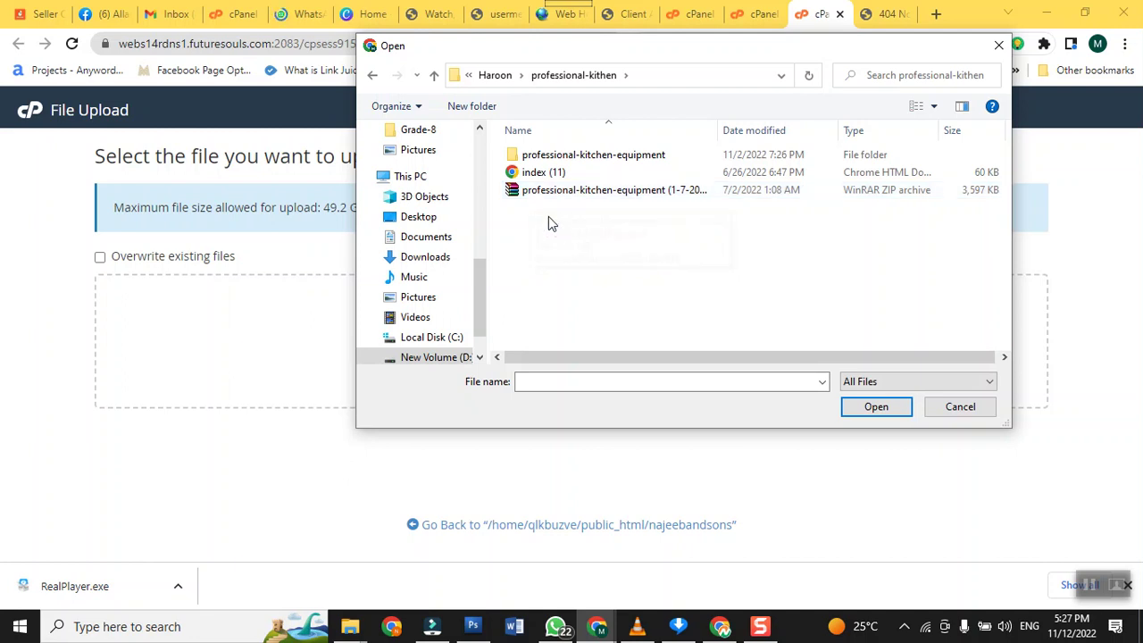
# Step: Upload professional-kitchen-equipment (1-7-2022).zip and go back to the najeebandsons directory
pyautogui.click(535, 200)
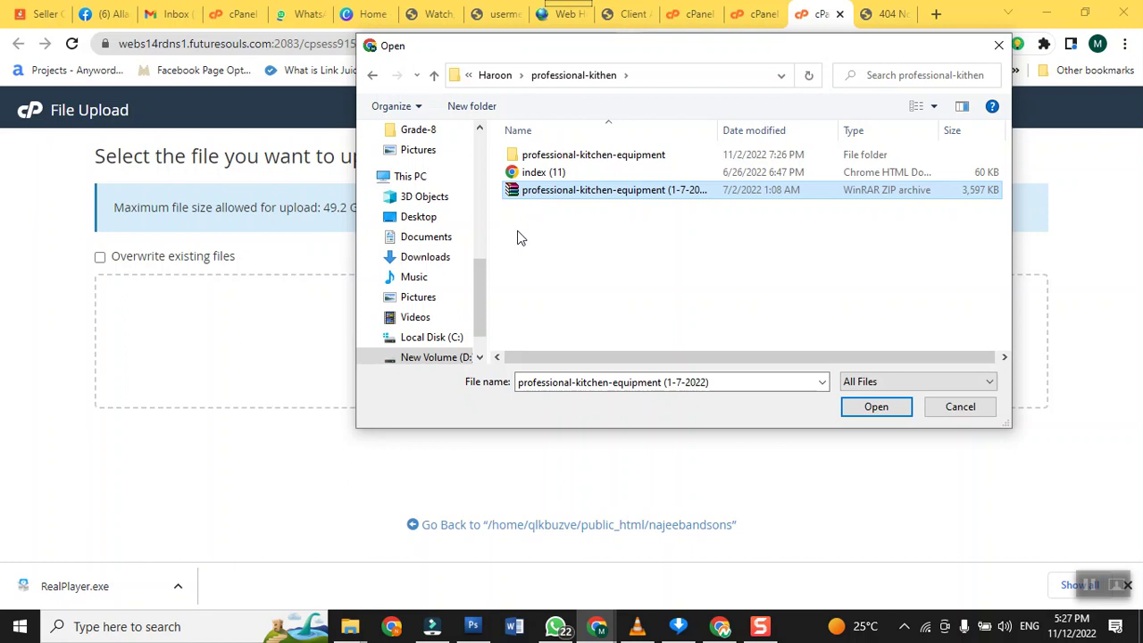
pyautogui.doubleClick(542, 157)
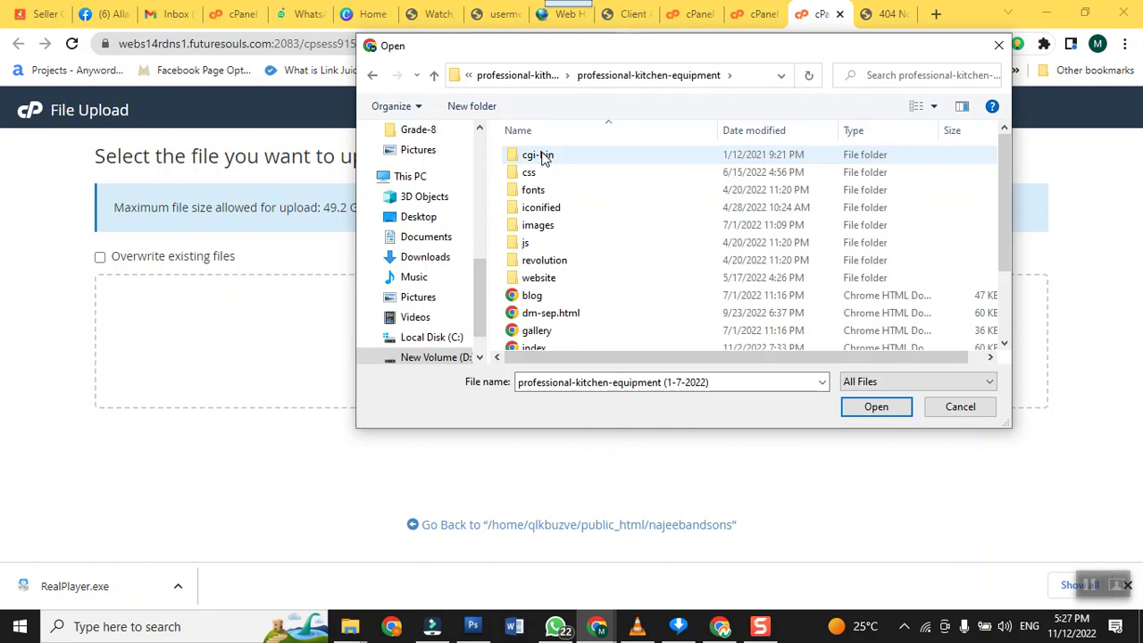
pyautogui.click(533, 75)
pyautogui.doubleClick(539, 191)
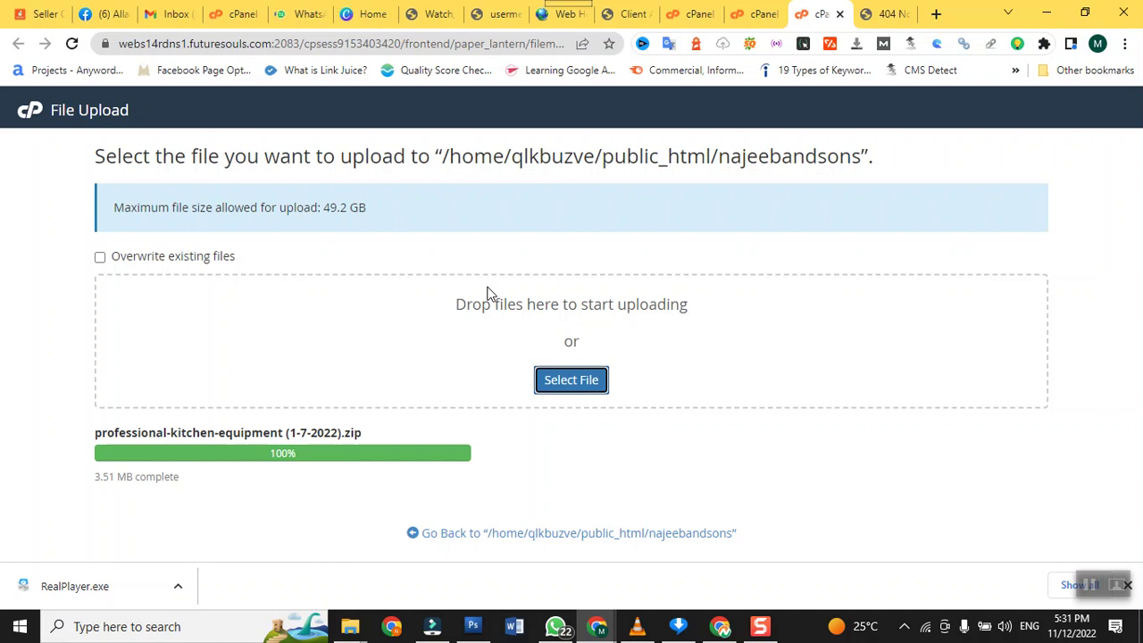
pyautogui.click(543, 534)
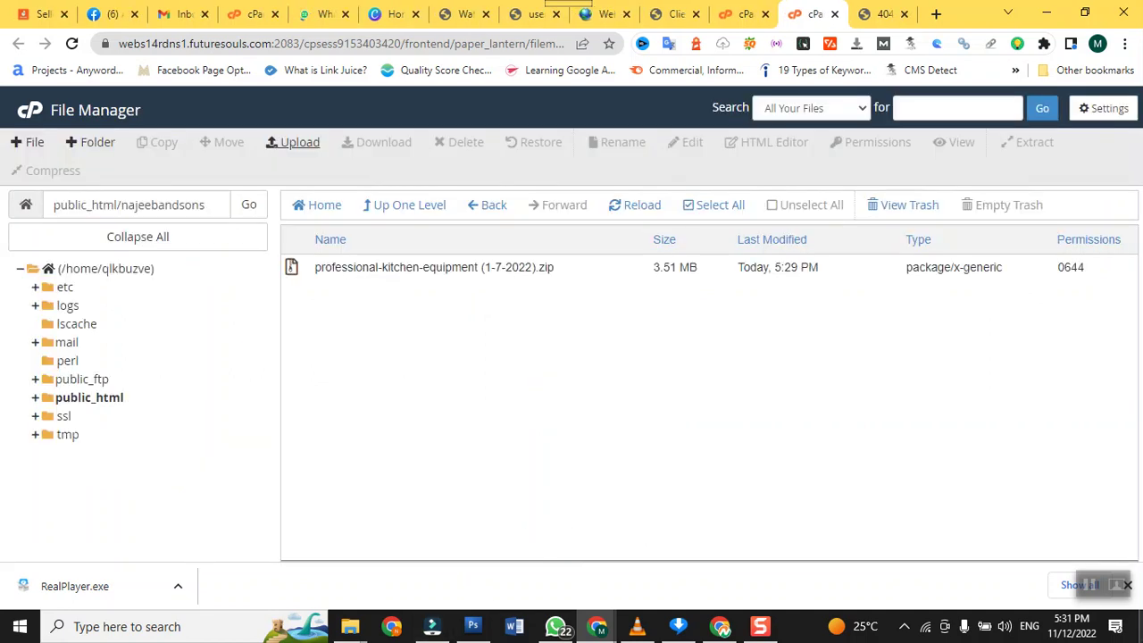
# Step: Extract professional-kitchen-equipment (1-7-2022).zip into /public_html/najeebandsons and dismiss the extraction results
pyautogui.click(431, 280)
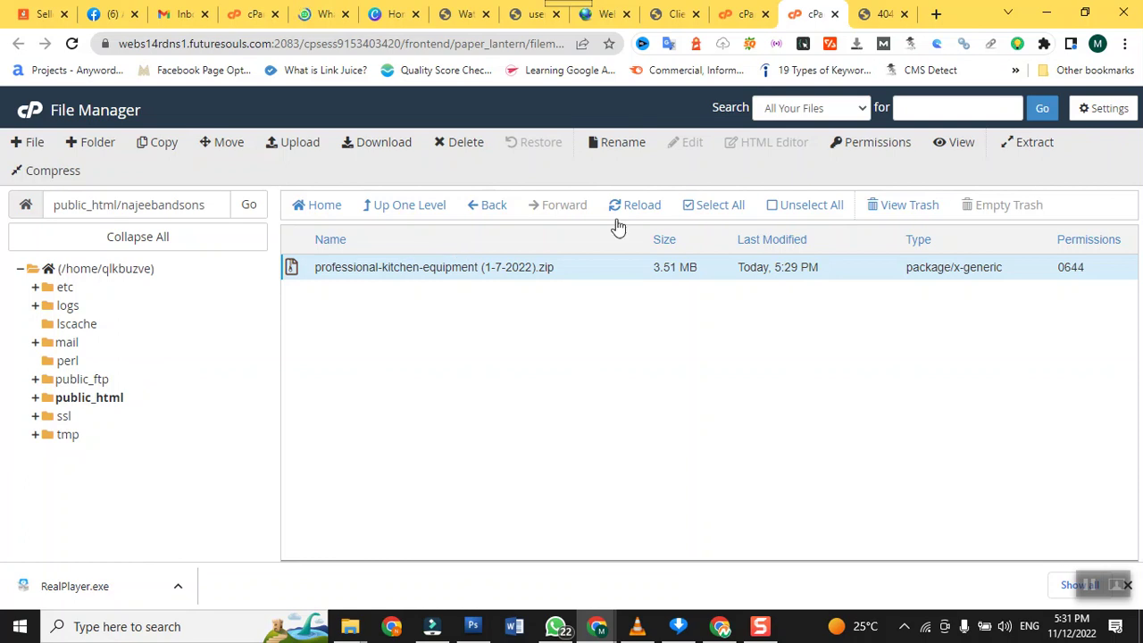
pyautogui.rightClick(401, 273)
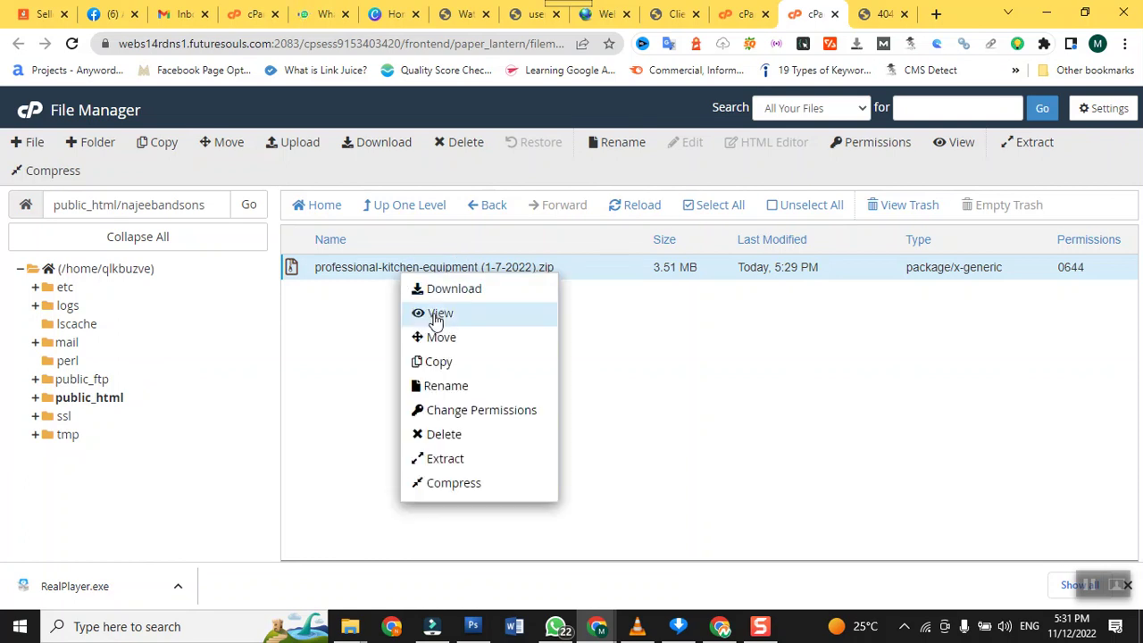
pyautogui.click(470, 461)
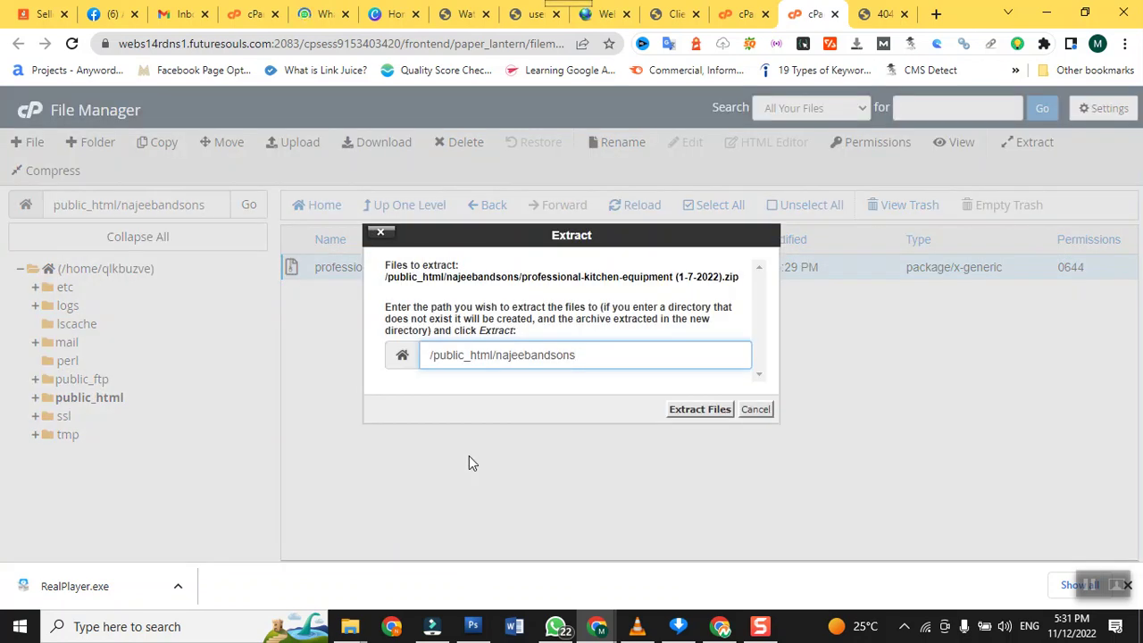
pyautogui.click(702, 413)
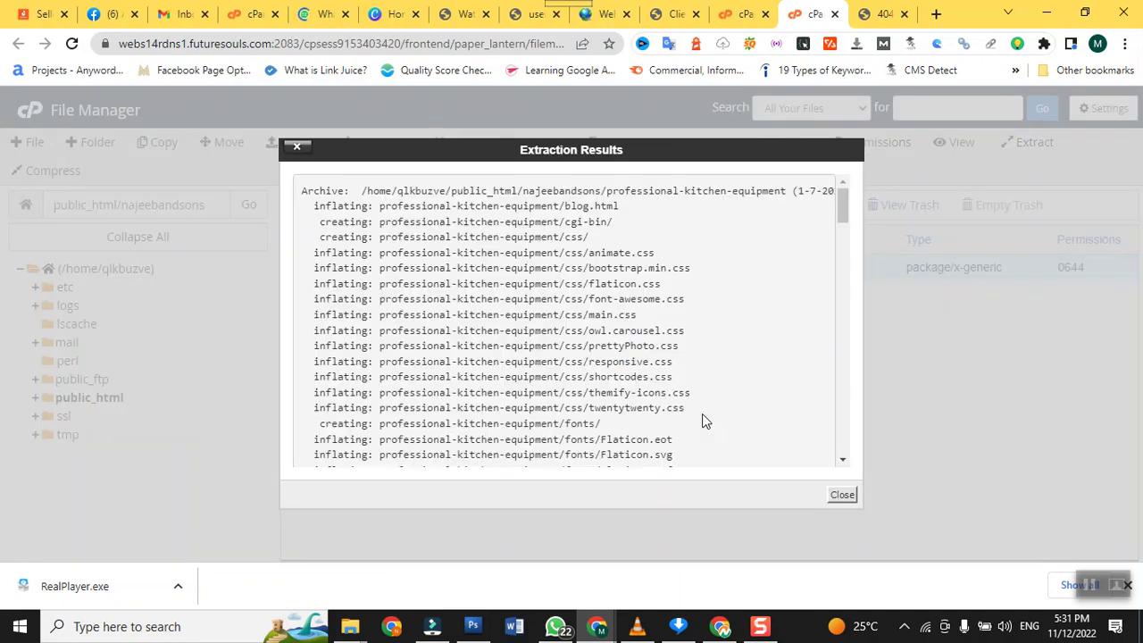
pyautogui.click(840, 496)
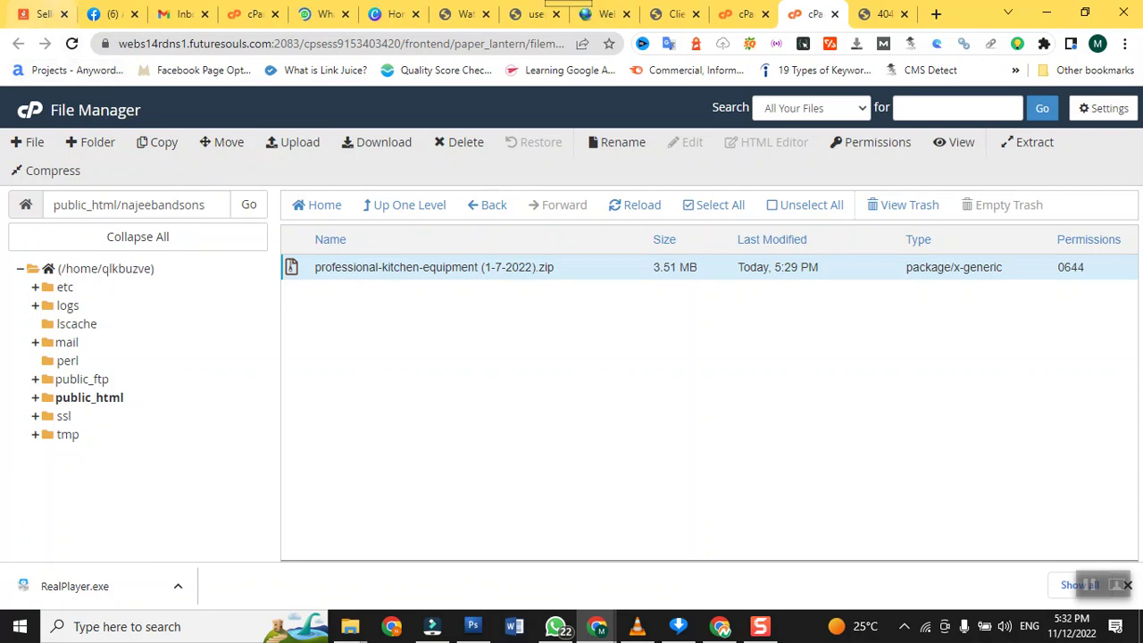
# Step: Refresh File Manager and reopen the public_html/najeebandsons folder
pyautogui.click(72, 42)
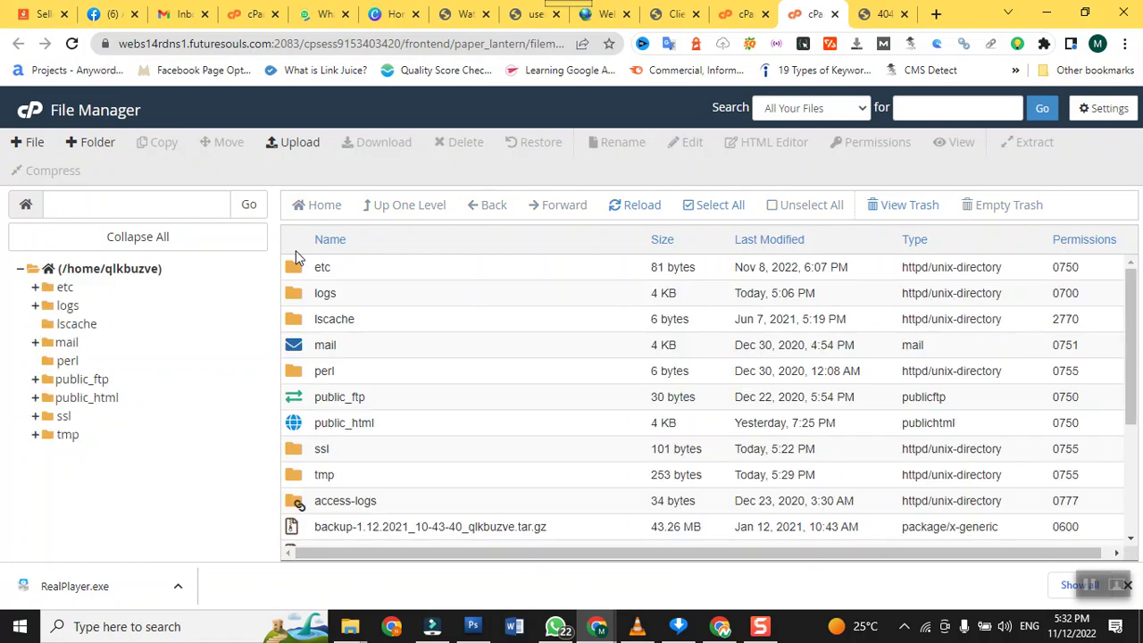
pyautogui.click(317, 429)
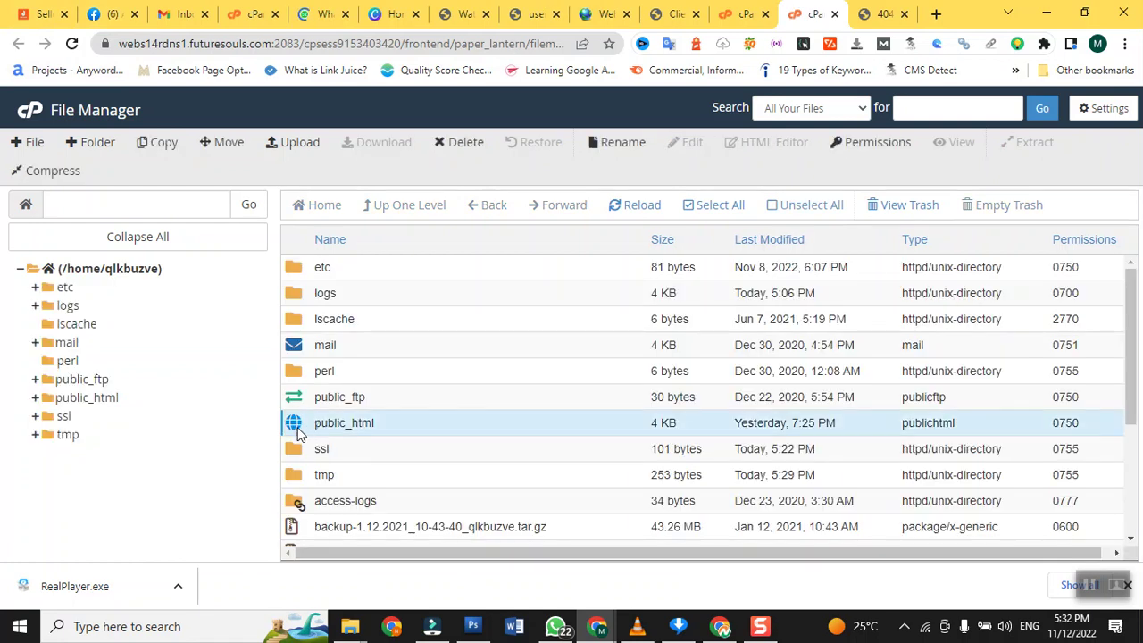
pyautogui.doubleClick(299, 434)
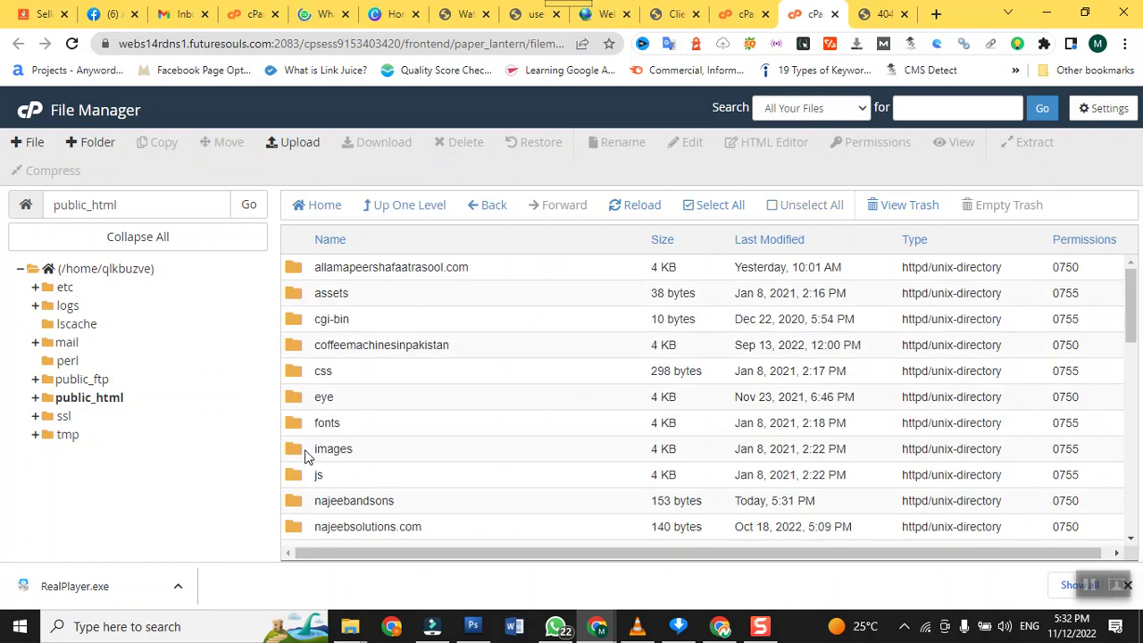
pyautogui.click(298, 504)
pyautogui.doubleClick(298, 507)
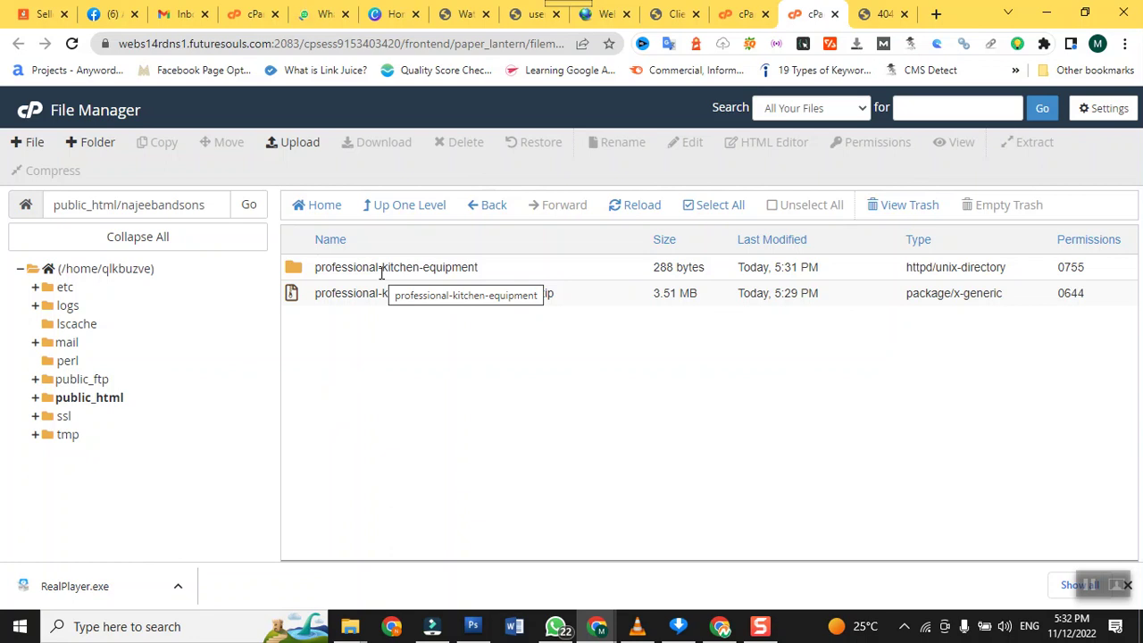
# Step: Move the uploaded professional-kitchen-equipment (1-7-2022).zip archive to the trash
pyautogui.click(304, 300)
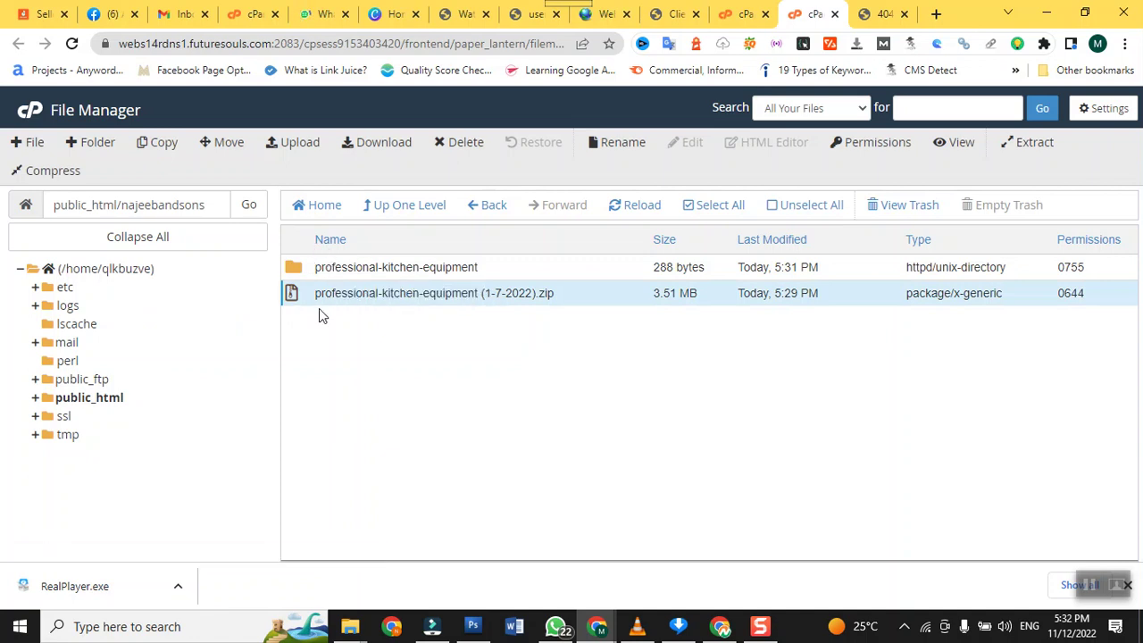
pyautogui.press('Delete')
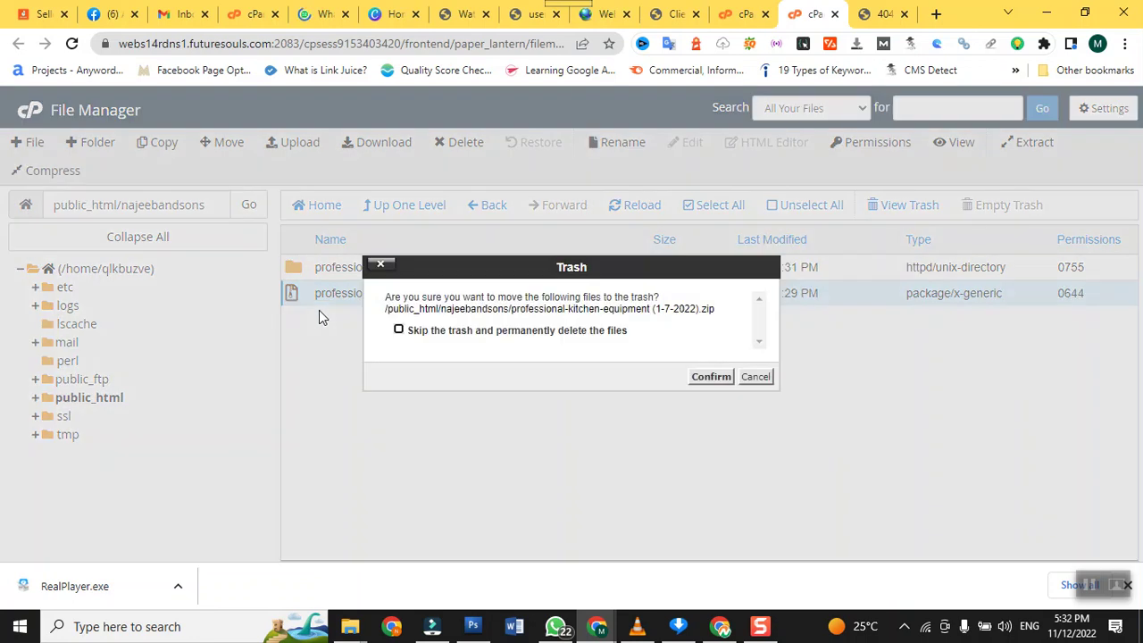
pyautogui.click(705, 377)
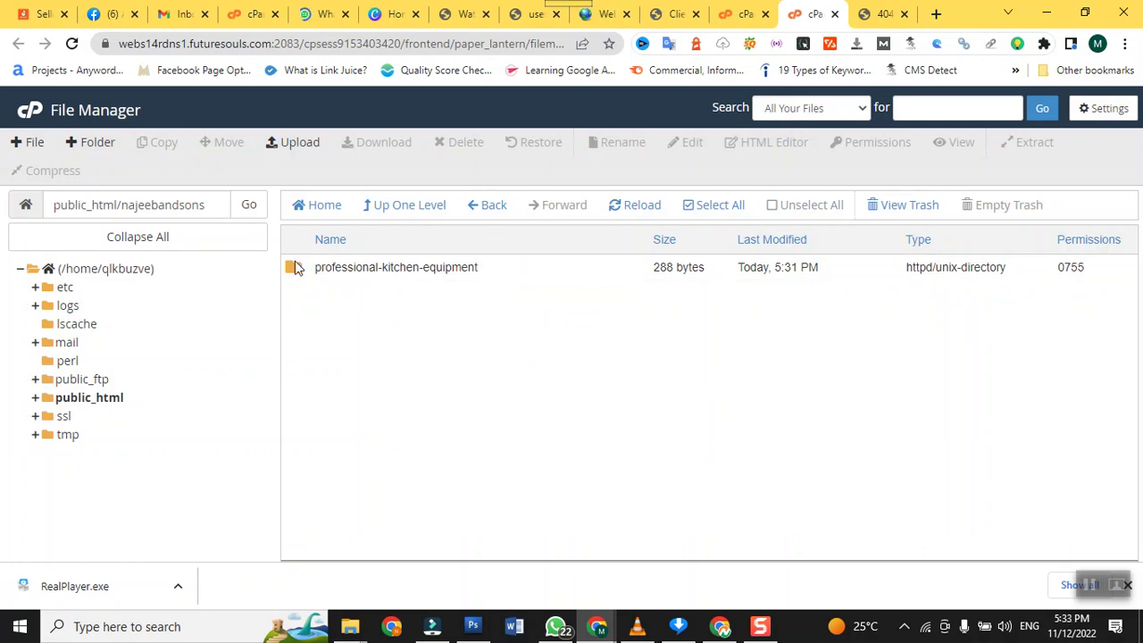
# Step: Reload the open najeebandsons.ishaqeyehospital.com page to check whether the website loads
pyautogui.click(878, 14)
pyautogui.rightClick(877, 11)
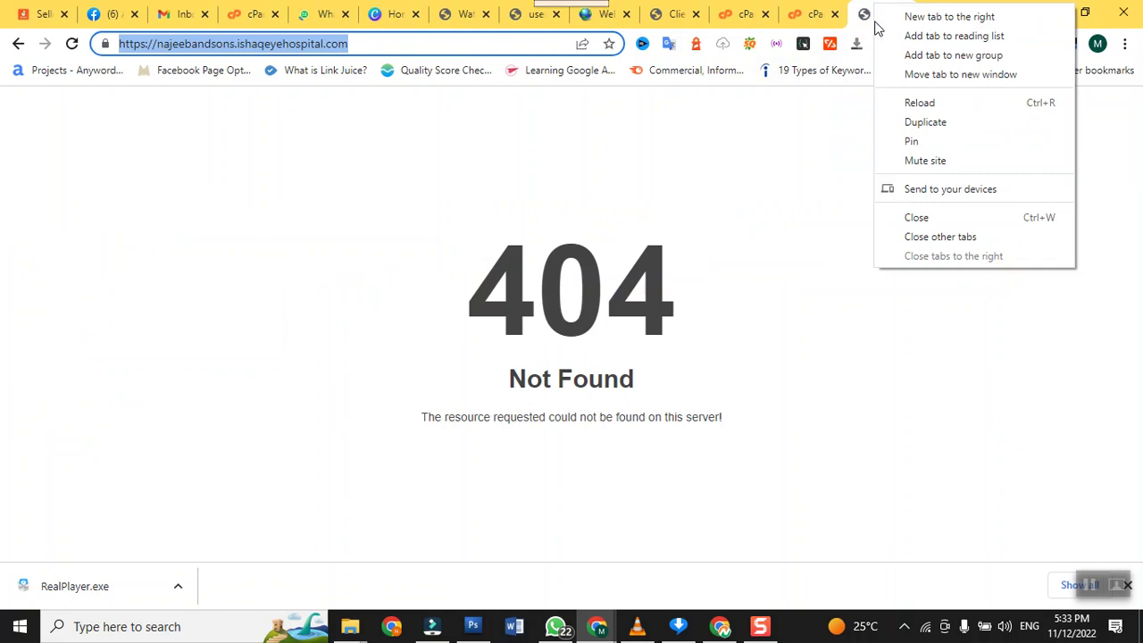
pyautogui.click(918, 104)
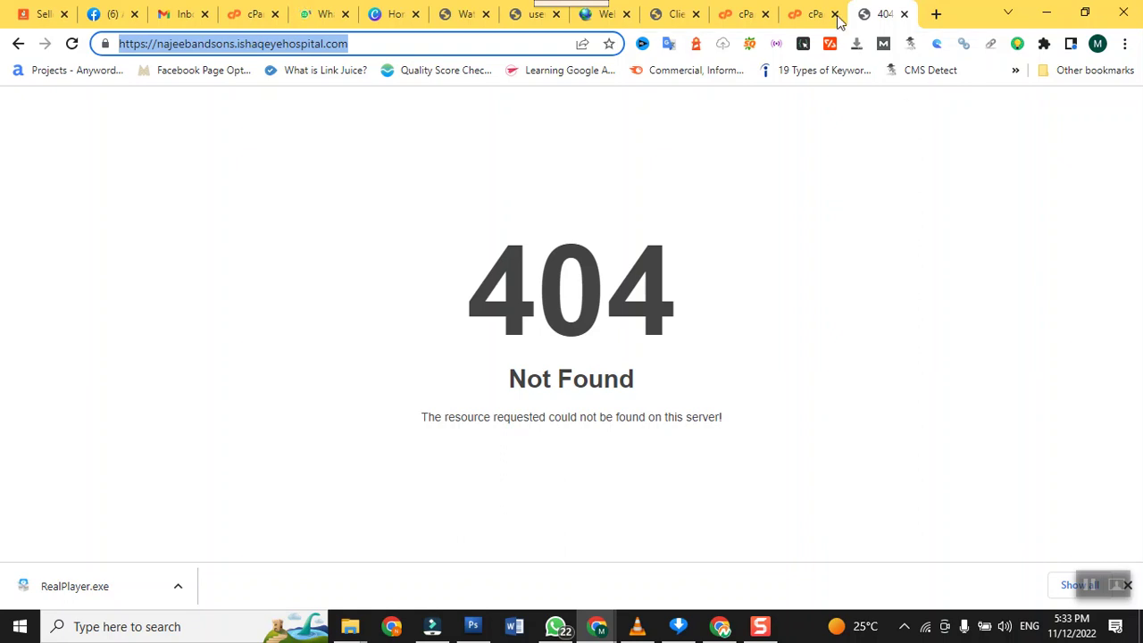
# Step: Move all contents of the professional-kitchen-equipment folder up into /public_html/najeebandsons in File Manager
pyautogui.click(812, 13)
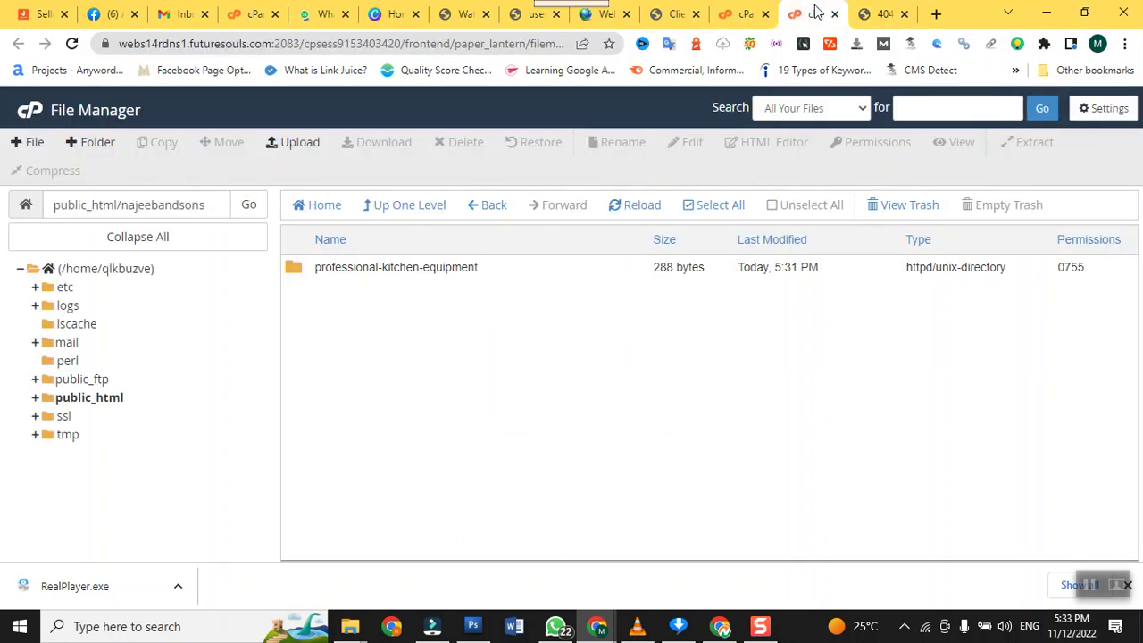
pyautogui.doubleClick(304, 272)
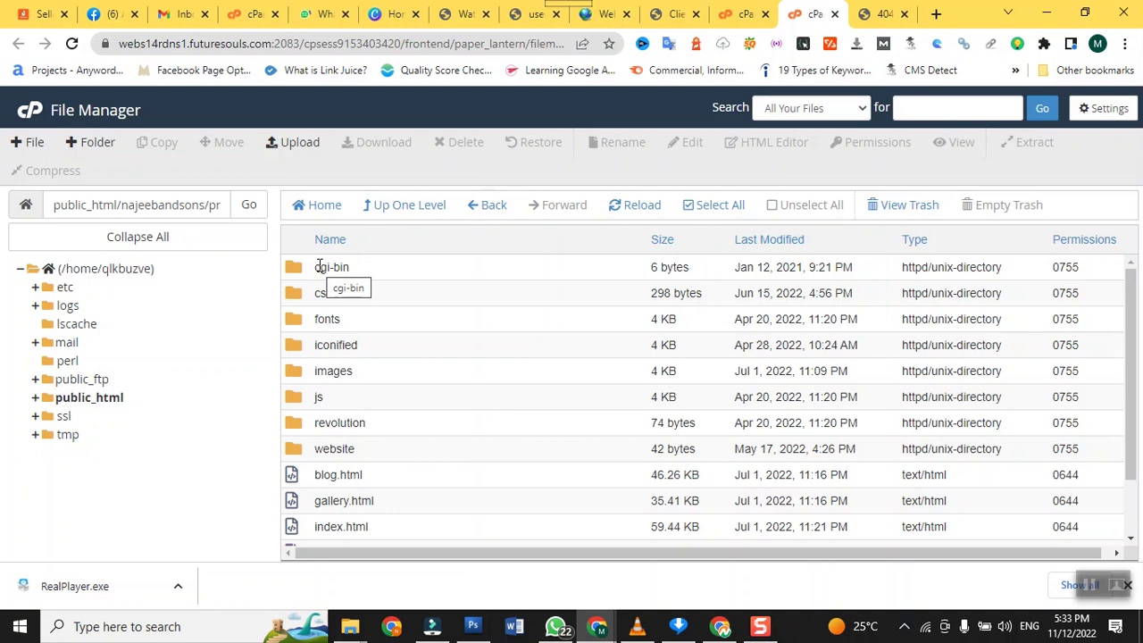
pyautogui.click(727, 215)
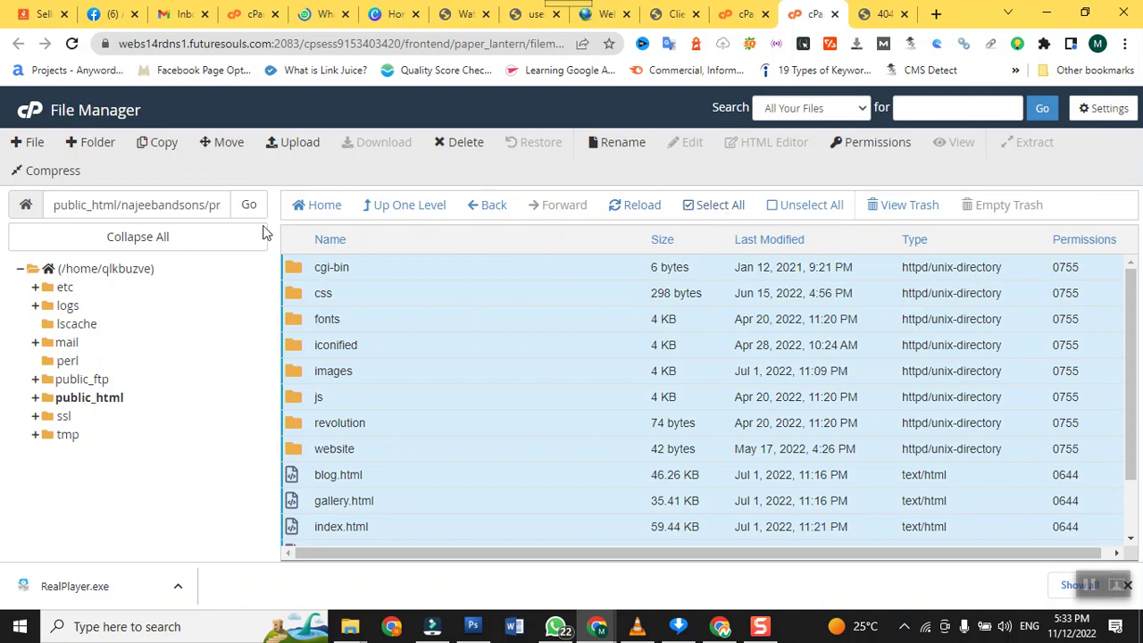
pyautogui.click(228, 143)
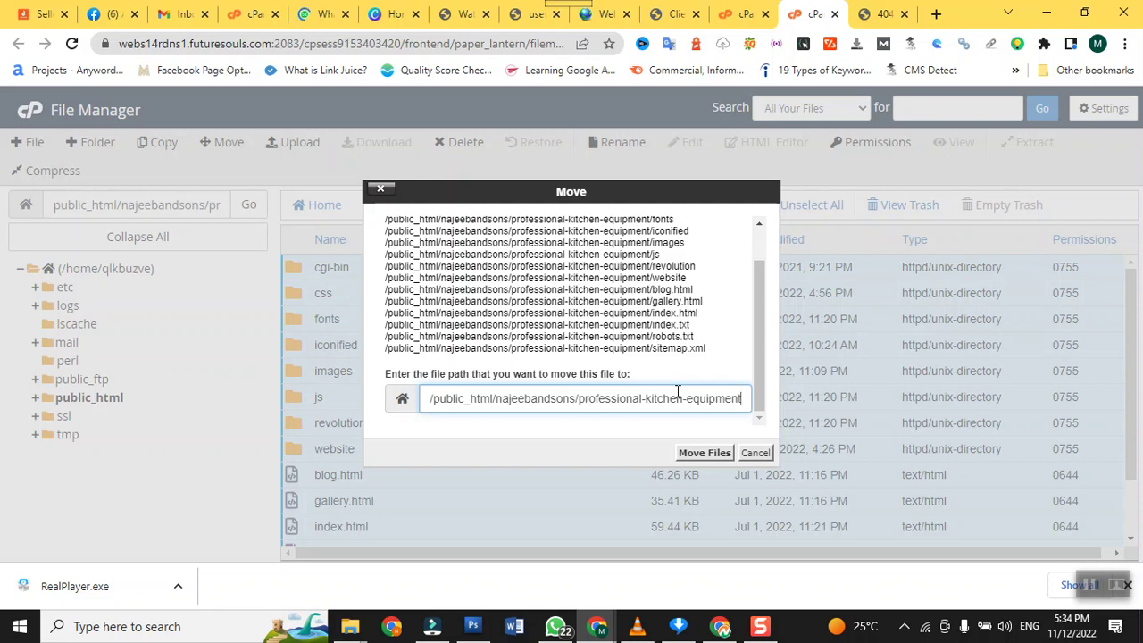
pyautogui.press('BackSpace')
pyautogui.press('BackSpace')
pyautogui.press('BackSpace')
pyautogui.press('BackSpace')
pyautogui.press('BackSpace')
pyautogui.press('BackSpace')
pyautogui.press('BackSpace')
pyautogui.press('BackSpace')
pyautogui.press('BackSpace')
pyautogui.press('BackSpace')
pyautogui.press('BackSpace')
pyautogui.press('BackSpace')
pyautogui.press('BackSpace')
pyautogui.press('BackSpace')
pyautogui.press('BackSpace')
pyautogui.press('BackSpace')
pyautogui.press('BackSpace')
pyautogui.press('BackSpace')
pyautogui.press('BackSpace')
pyautogui.press('BackSpace')
pyautogui.press('BackSpace')
pyautogui.press('BackSpace')
pyautogui.press('BackSpace')
pyautogui.press('BackSpace')
pyautogui.press('BackSpace')
pyautogui.press('BackSpace')
pyautogui.press('BackSpace')
pyautogui.press('BackSpace')
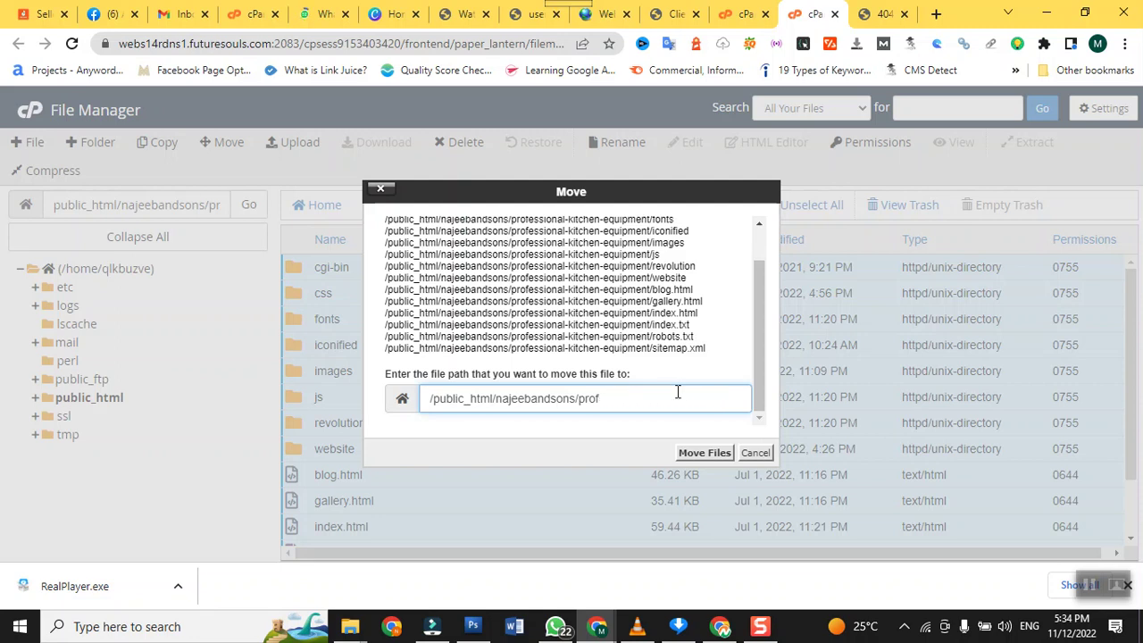
pyautogui.press('BackSpace')
pyautogui.click(705, 454)
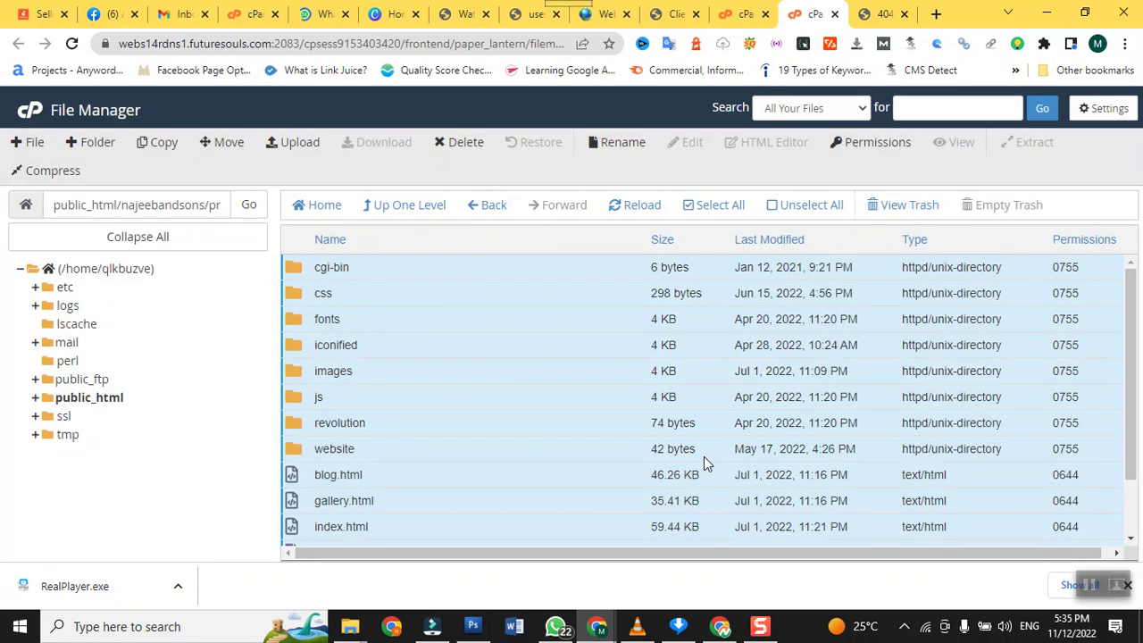
# Step: Reload the najeebandsons.ishaqeyehospital.com page to check the site with the moved files
pyautogui.click(881, 14)
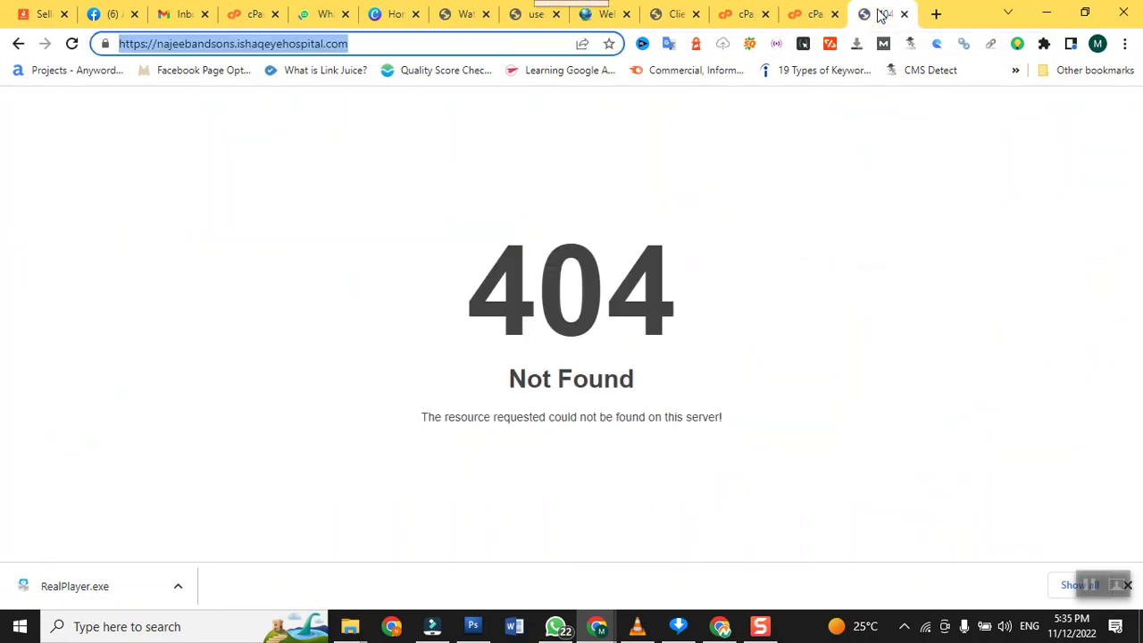
pyautogui.click(72, 45)
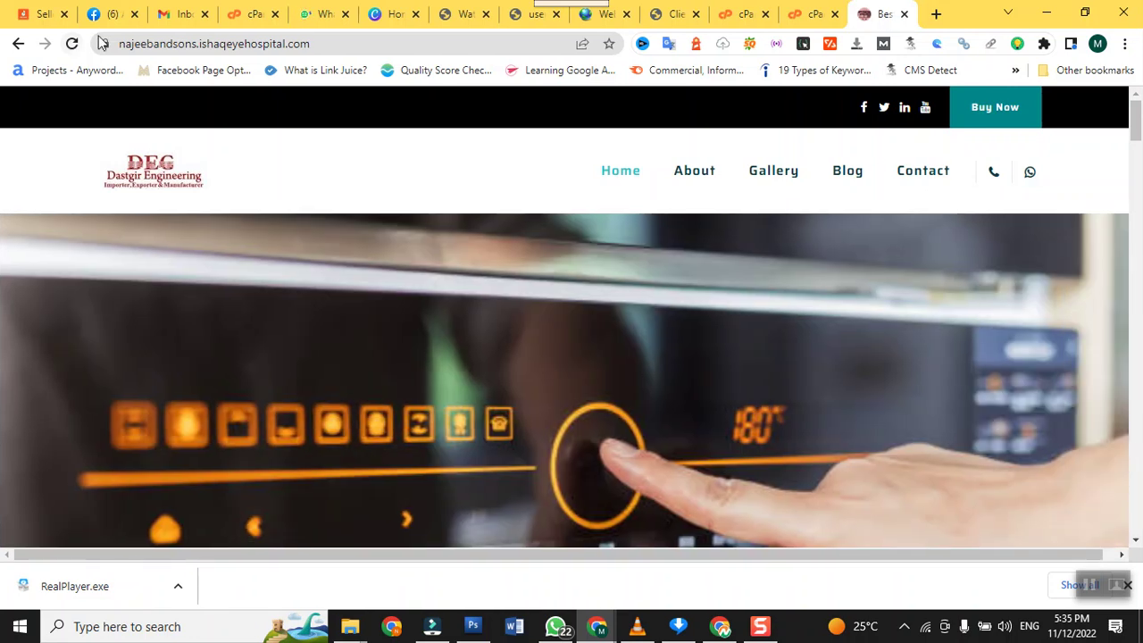
# Step: Go up from the emptied professional-kitchen-equipment folder to najeebandsons and public_html in File Manager, reviewing the files and folders at each level
pyautogui.click(808, 15)
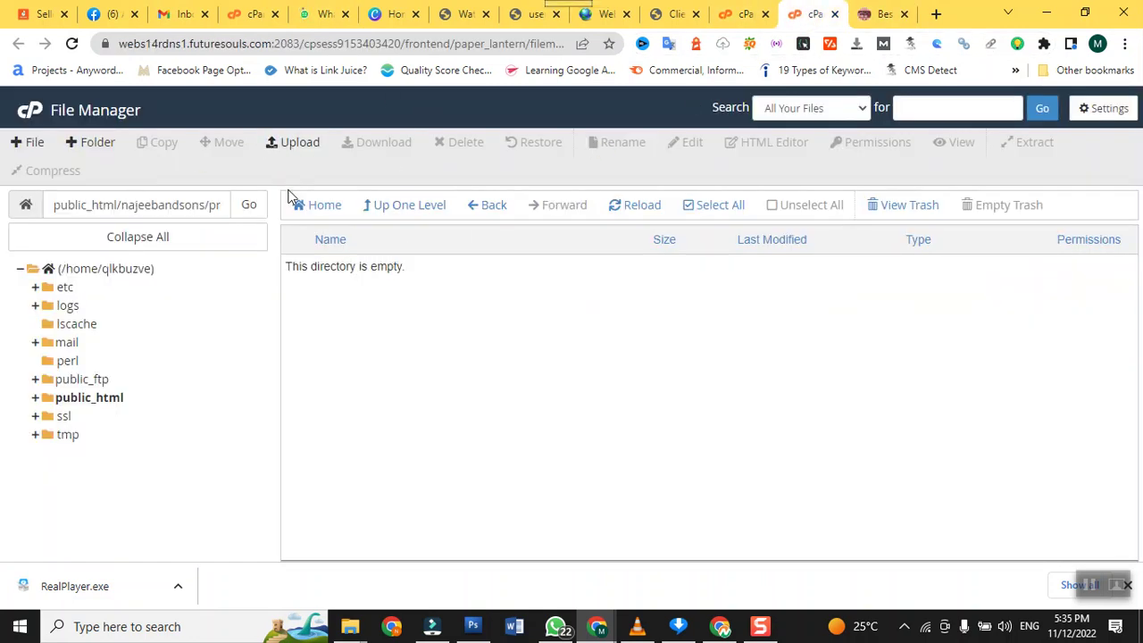
pyautogui.click(404, 205)
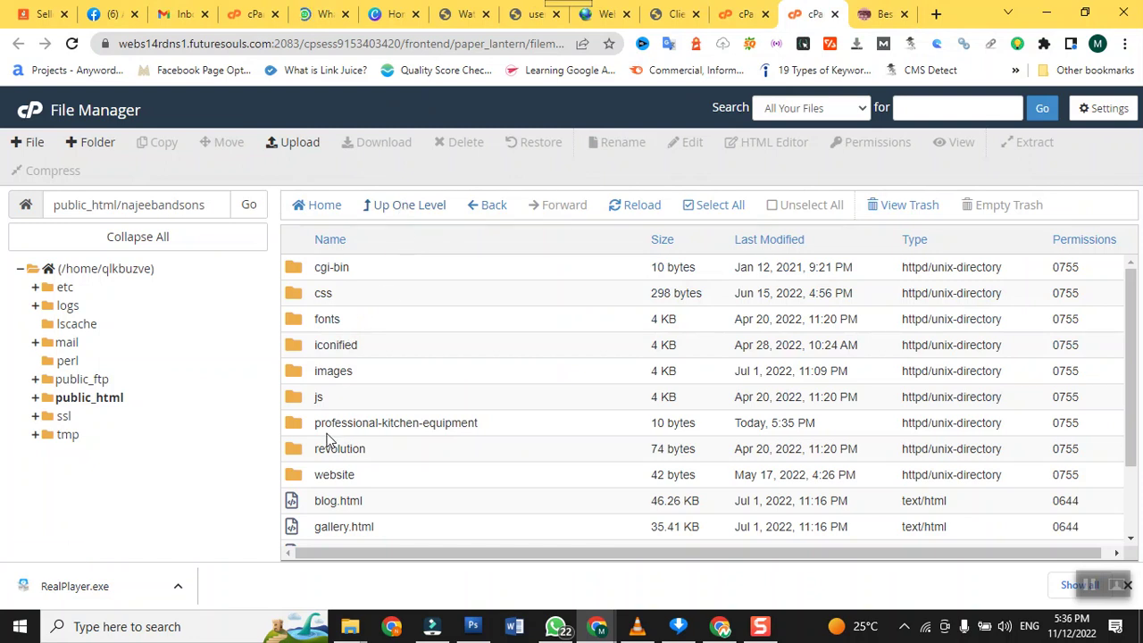
pyautogui.scroll(-2, 327, 439)
pyautogui.scroll(2, 327, 439)
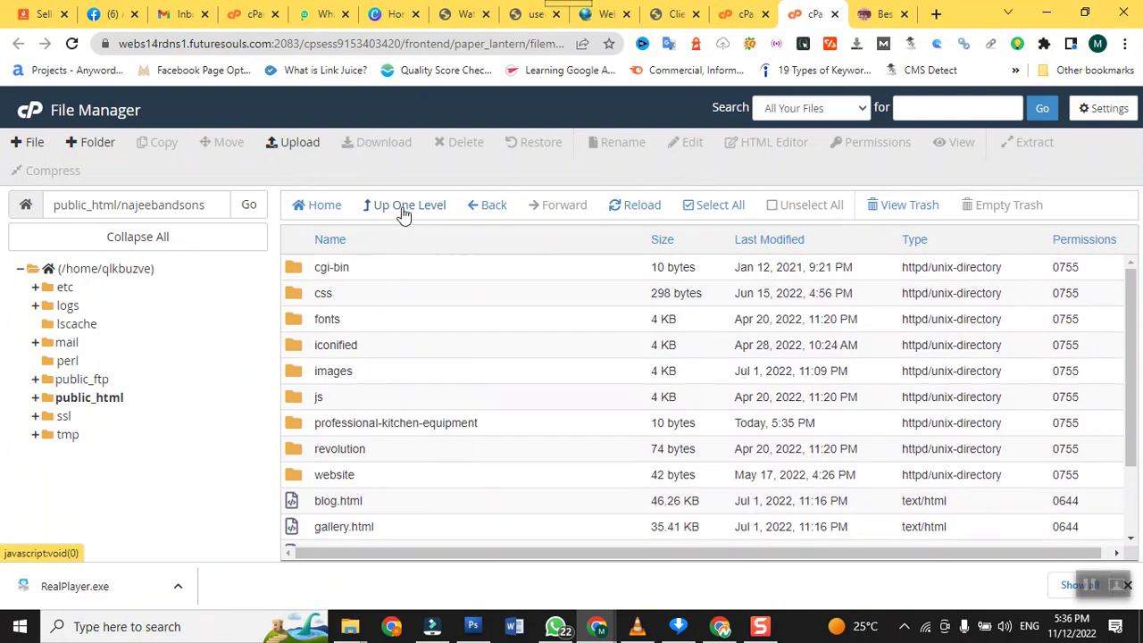
pyautogui.click(402, 209)
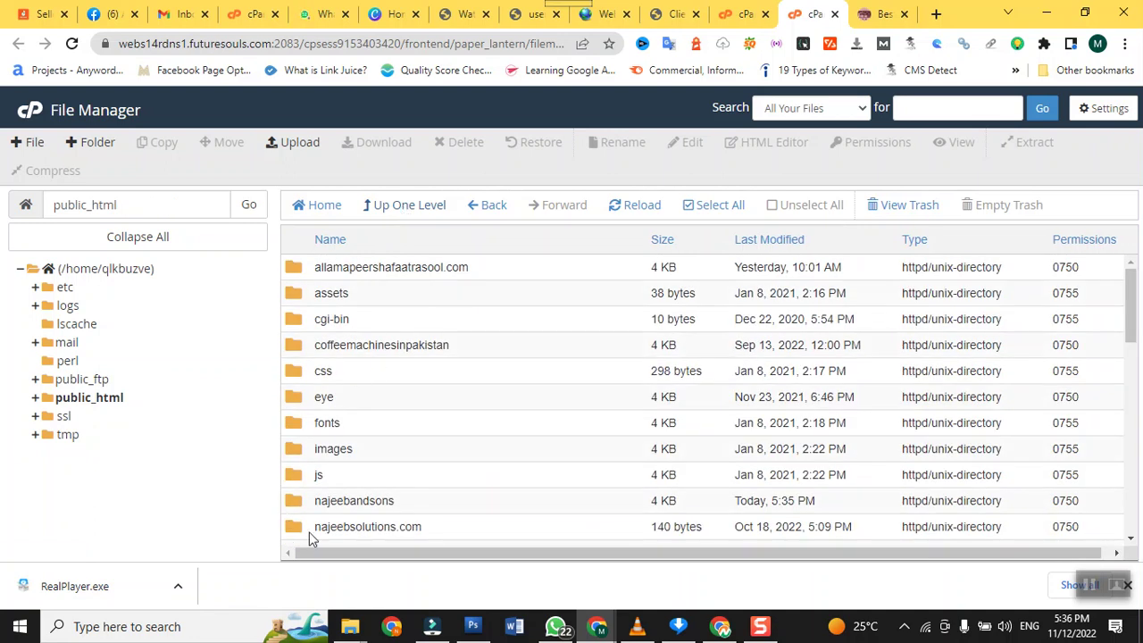
pyautogui.scroll(-2, 309, 530)
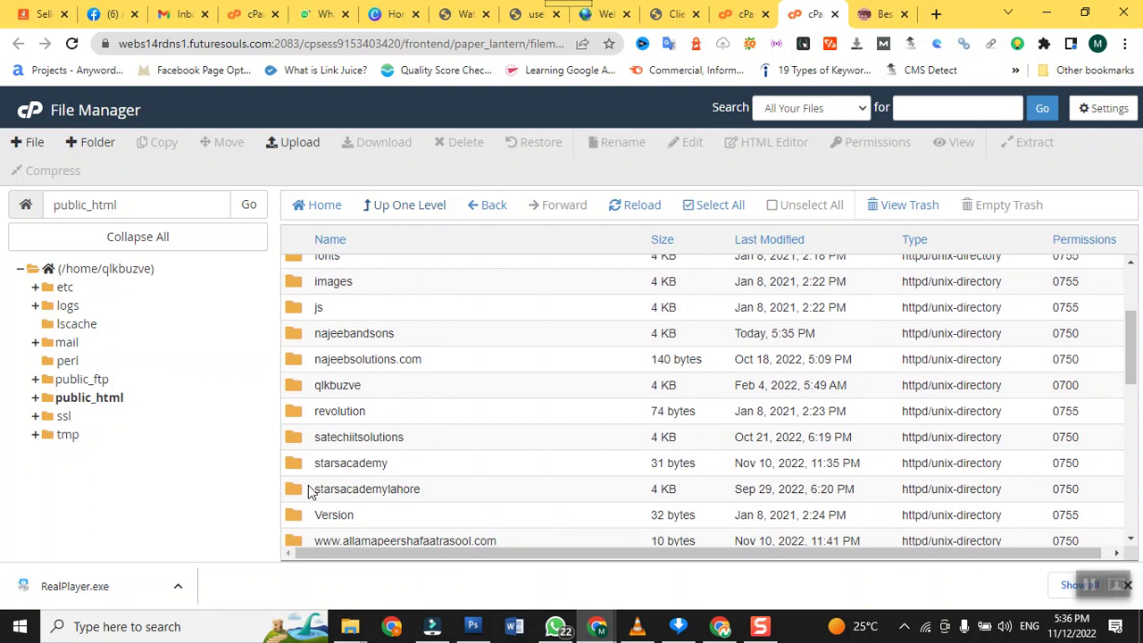
pyautogui.scroll(-1, 309, 492)
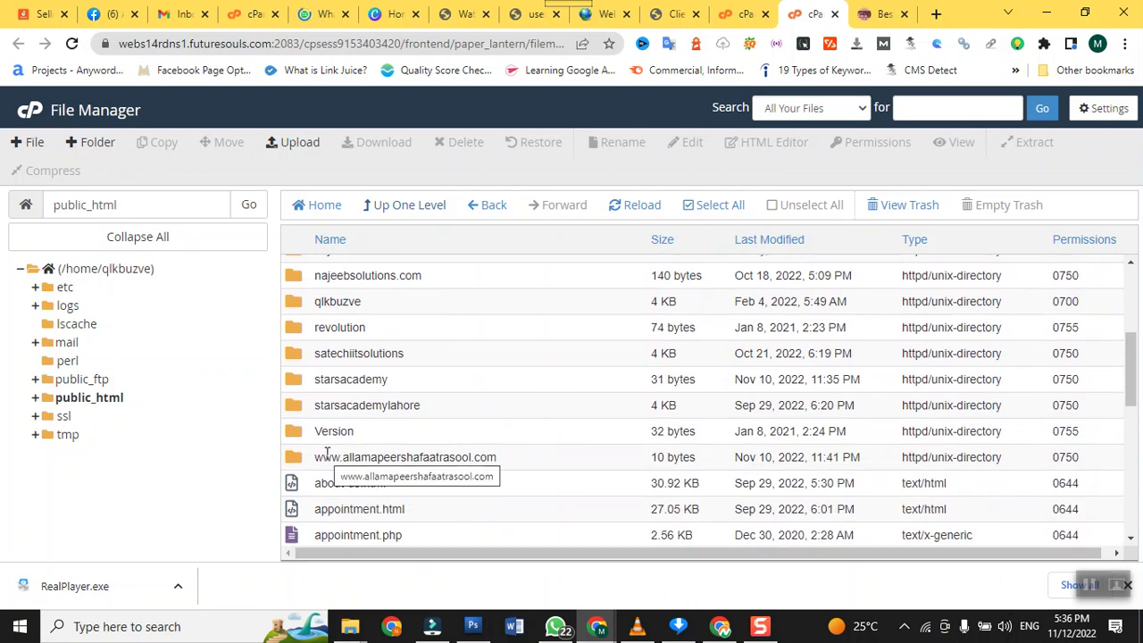
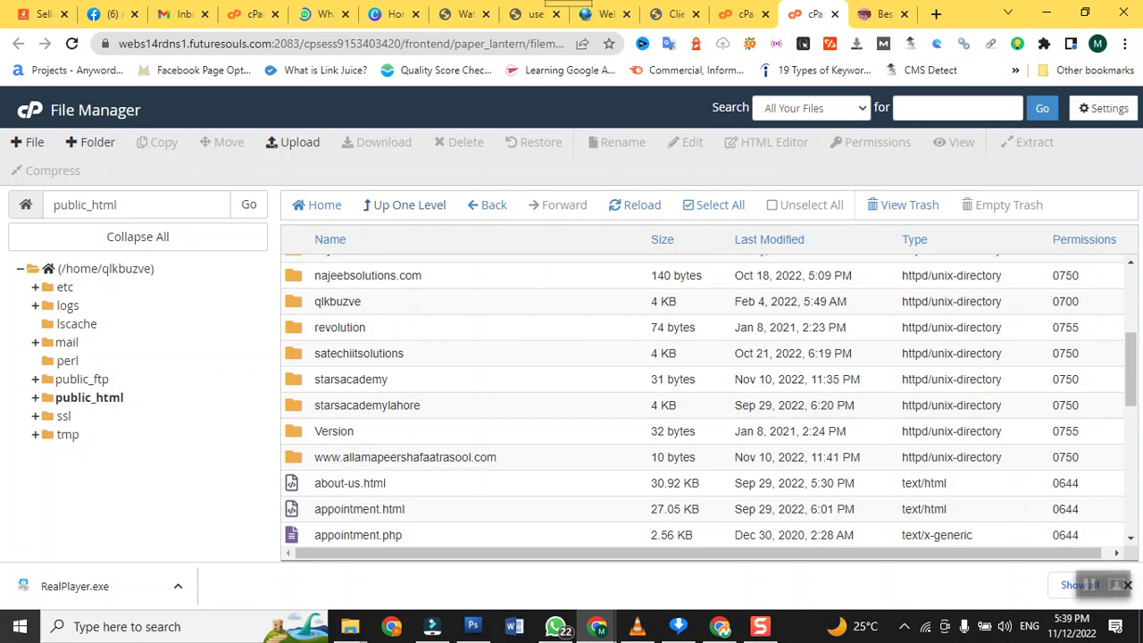
# Step: Return to the cPanel home page and examine the account statistics for subdomains, addon domains, file usage and disk usage
pyautogui.click(740, 16)
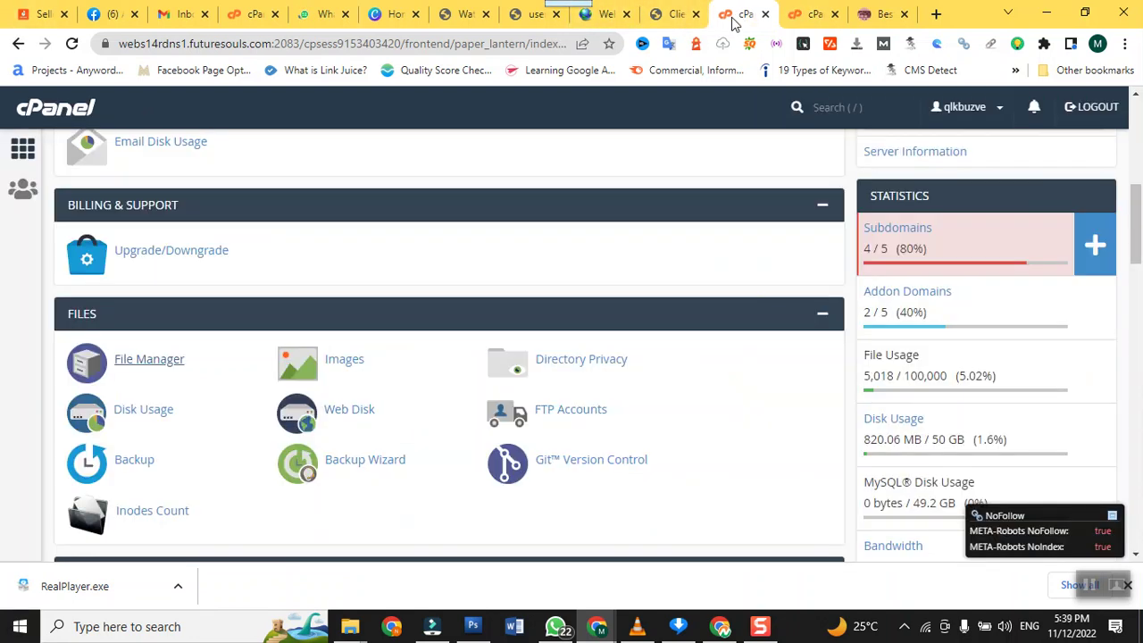
pyautogui.click(28, 154)
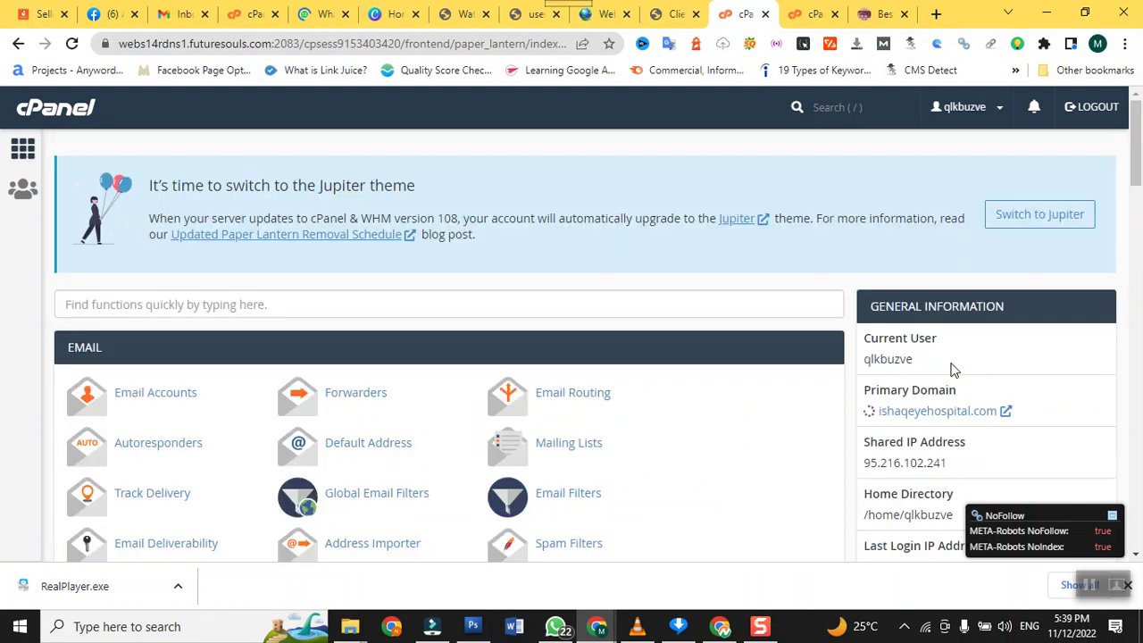
pyautogui.scroll(-4, 954, 370)
pyautogui.scroll(4, 954, 370)
pyautogui.scroll(-2, 954, 370)
pyautogui.scroll(-1, 953, 370)
pyautogui.scroll(-2, 954, 369)
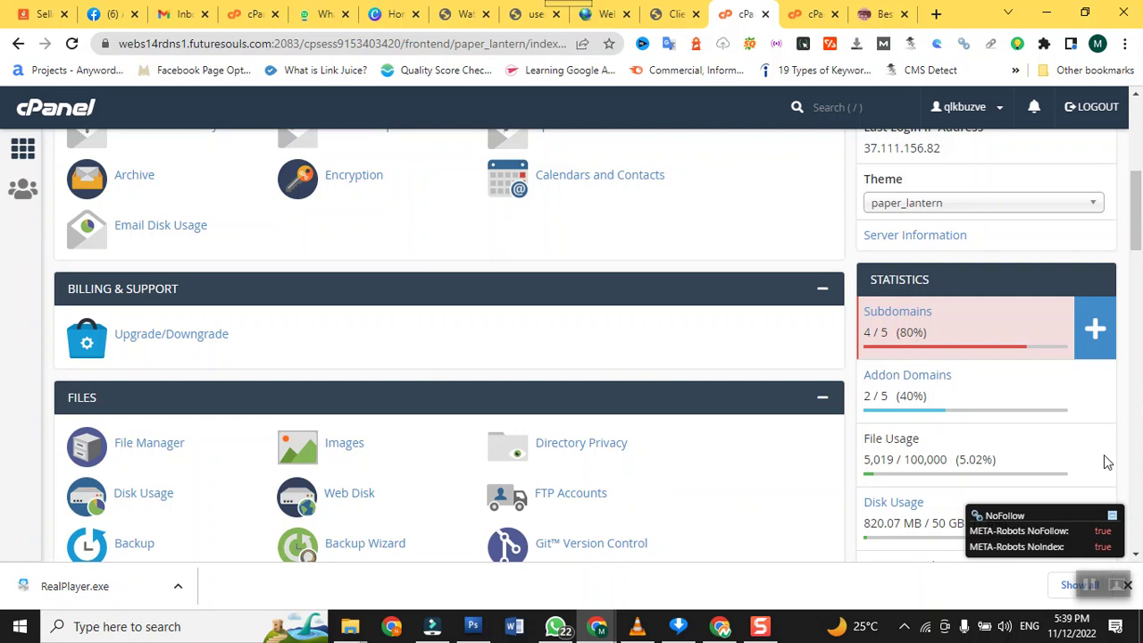
pyautogui.scroll(-1, 946, 295)
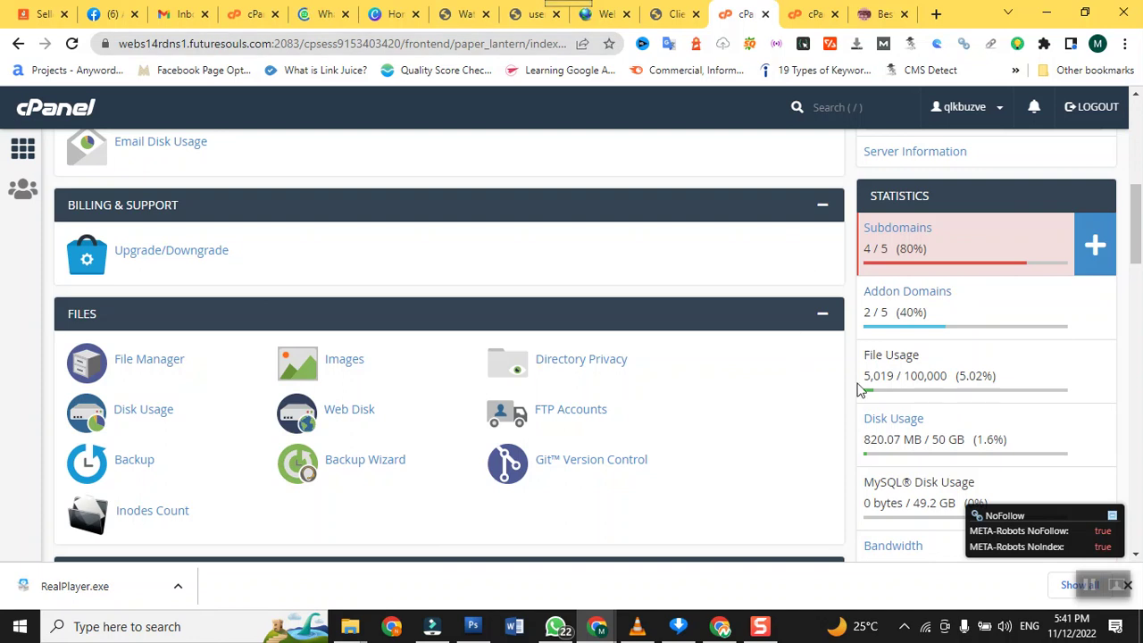
pyautogui.scroll(-2, 864, 379)
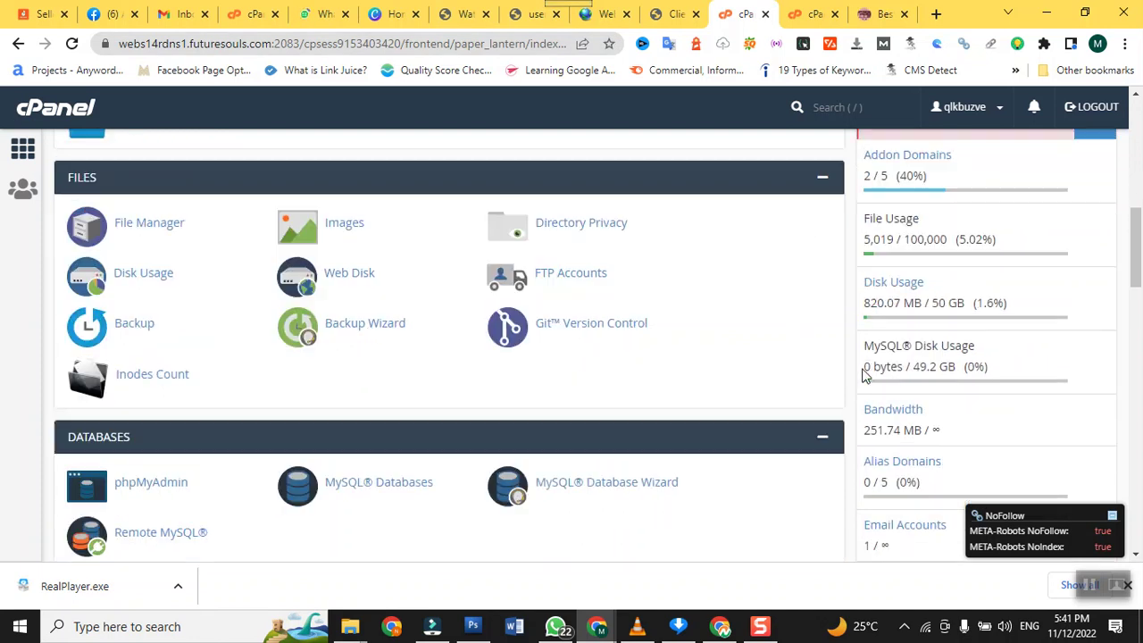
pyautogui.scroll(2, 864, 377)
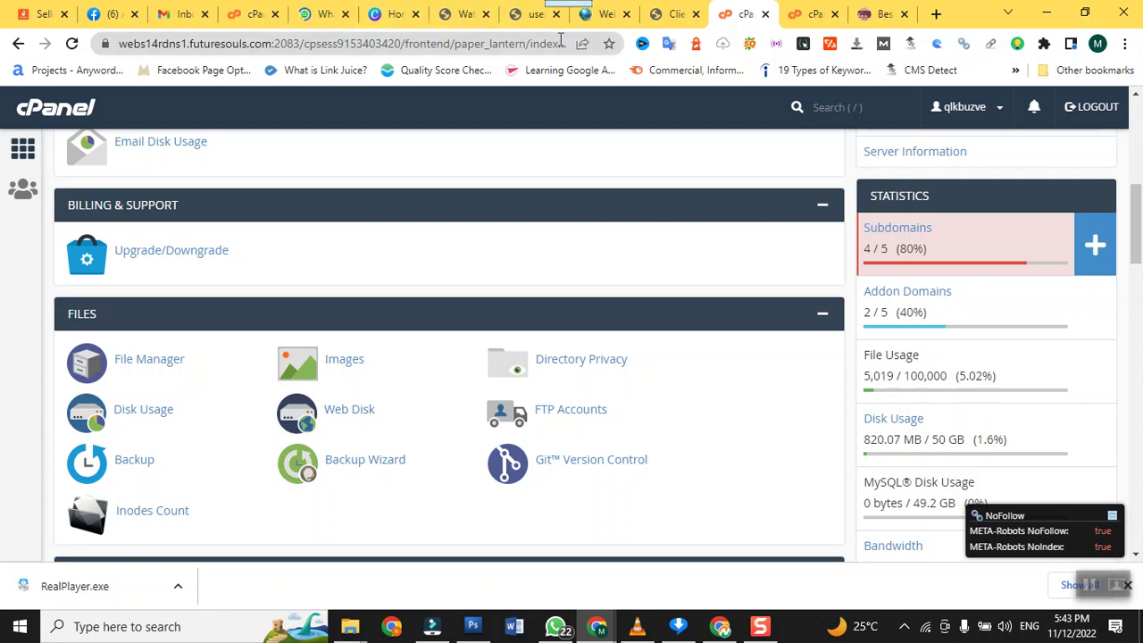
# Step: Switch to the WebSouls client area, check the Projects Overview, and go back through the earlier pages to the client area home page
pyautogui.click(670, 15)
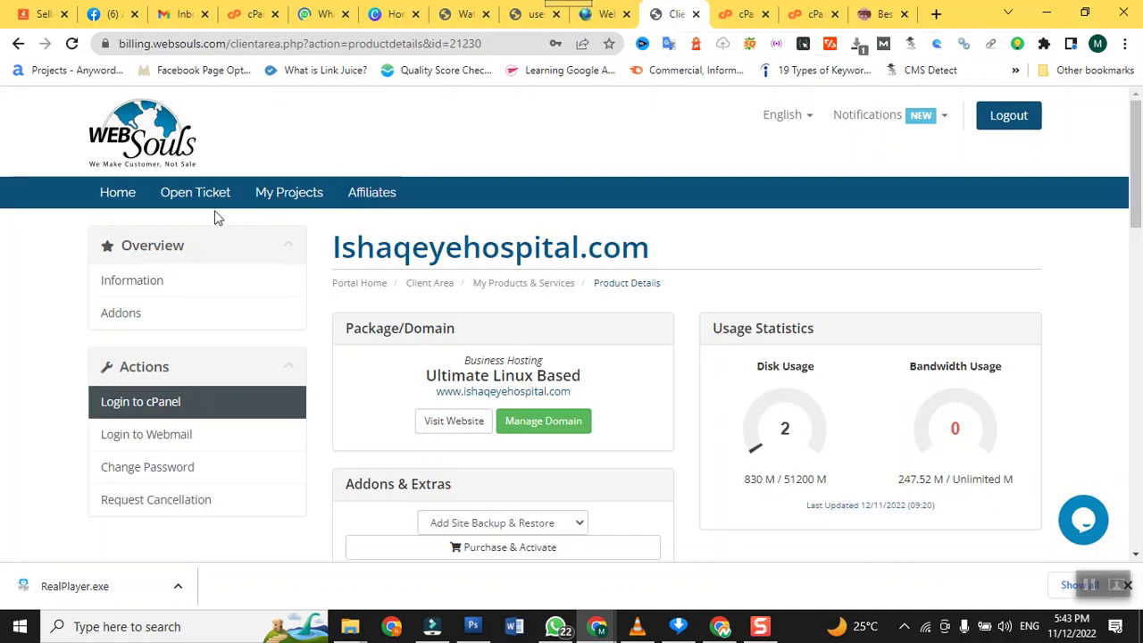
pyautogui.click(288, 191)
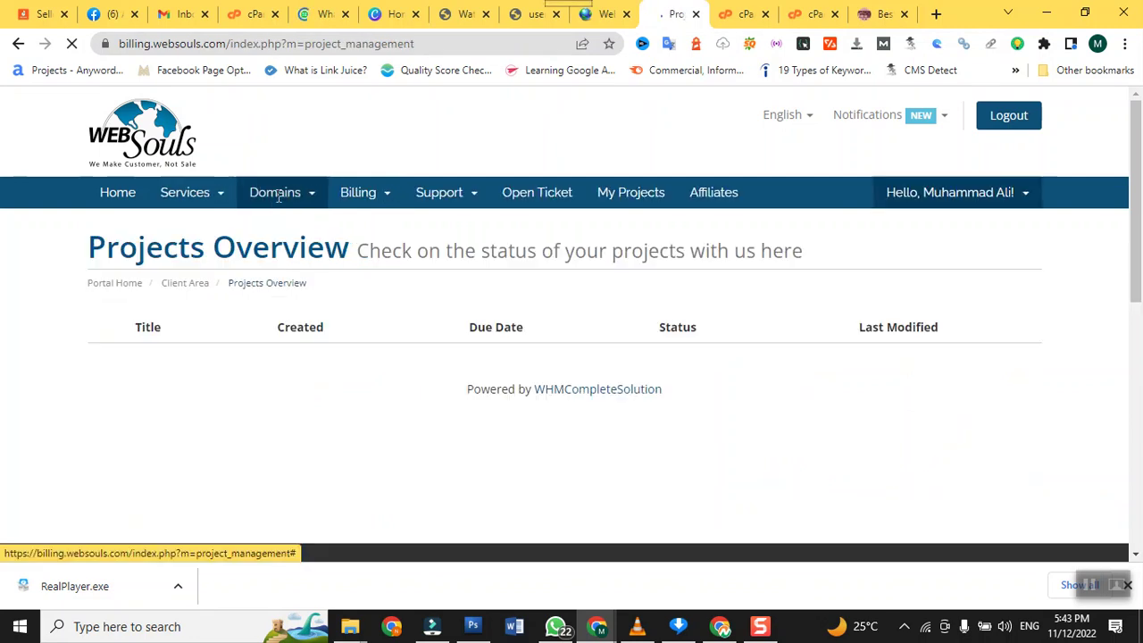
pyautogui.scroll(-2, 260, 260)
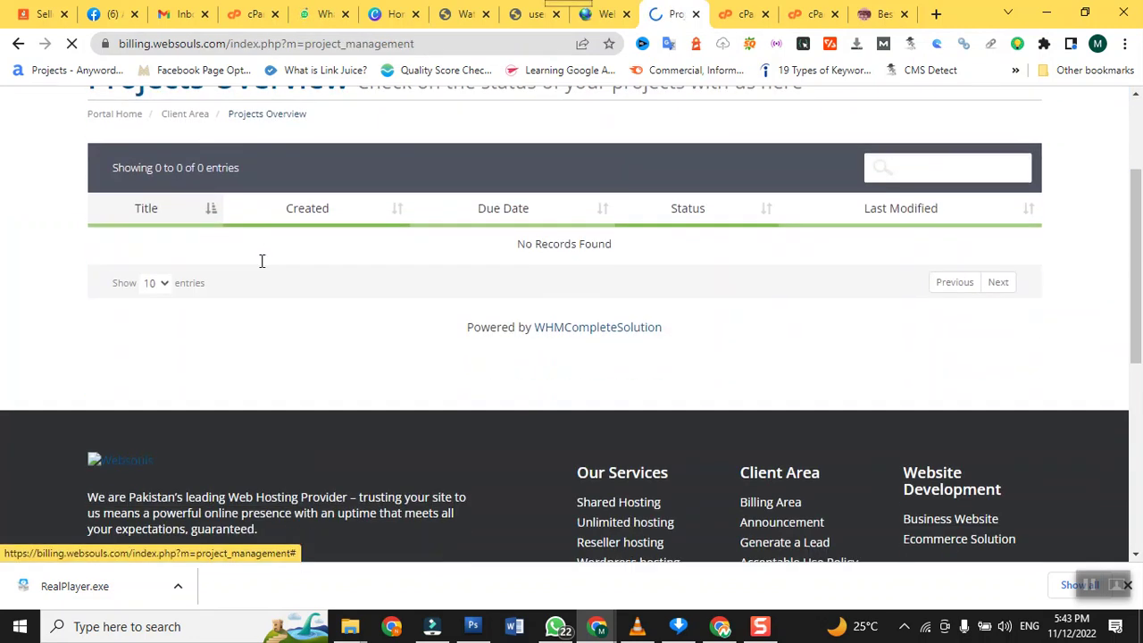
pyautogui.scroll(2, 255, 256)
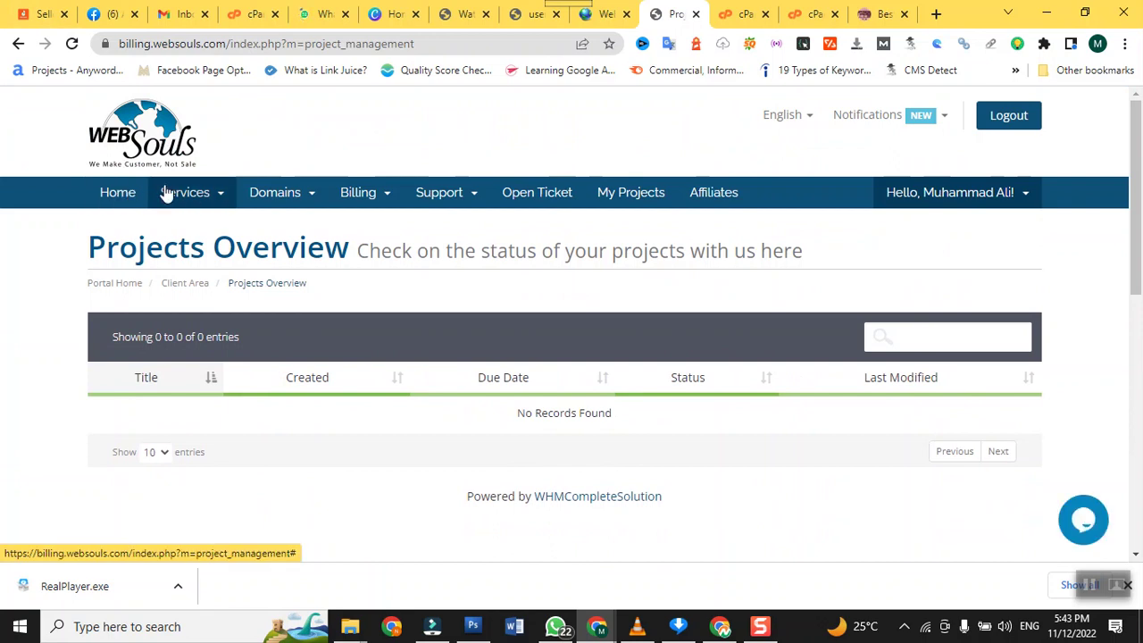
pyautogui.click(18, 45)
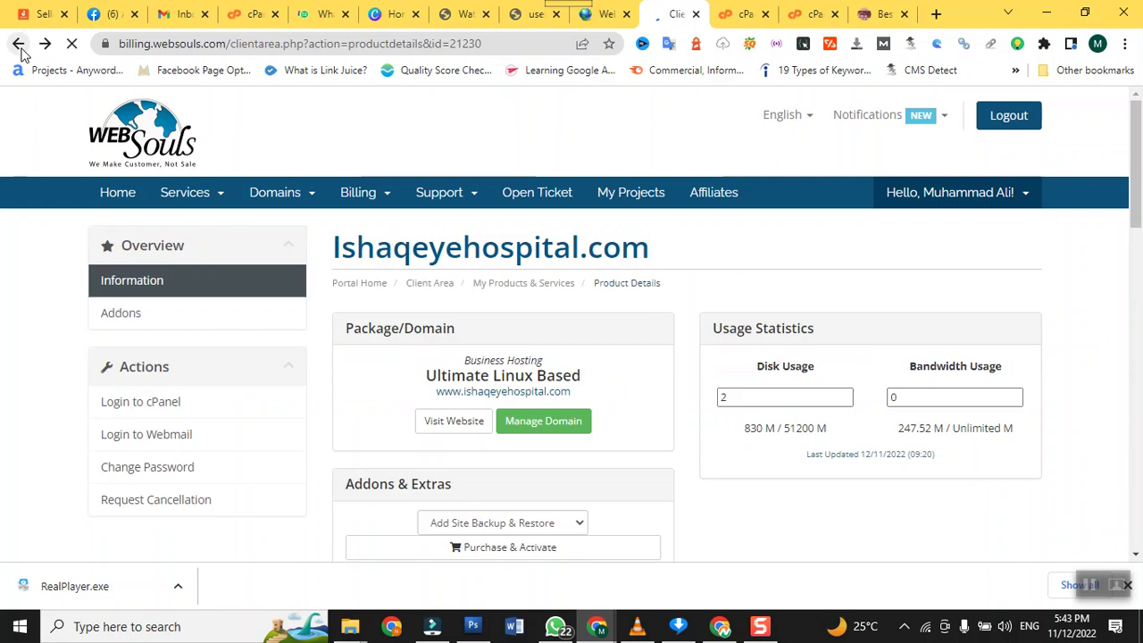
pyautogui.click(18, 50)
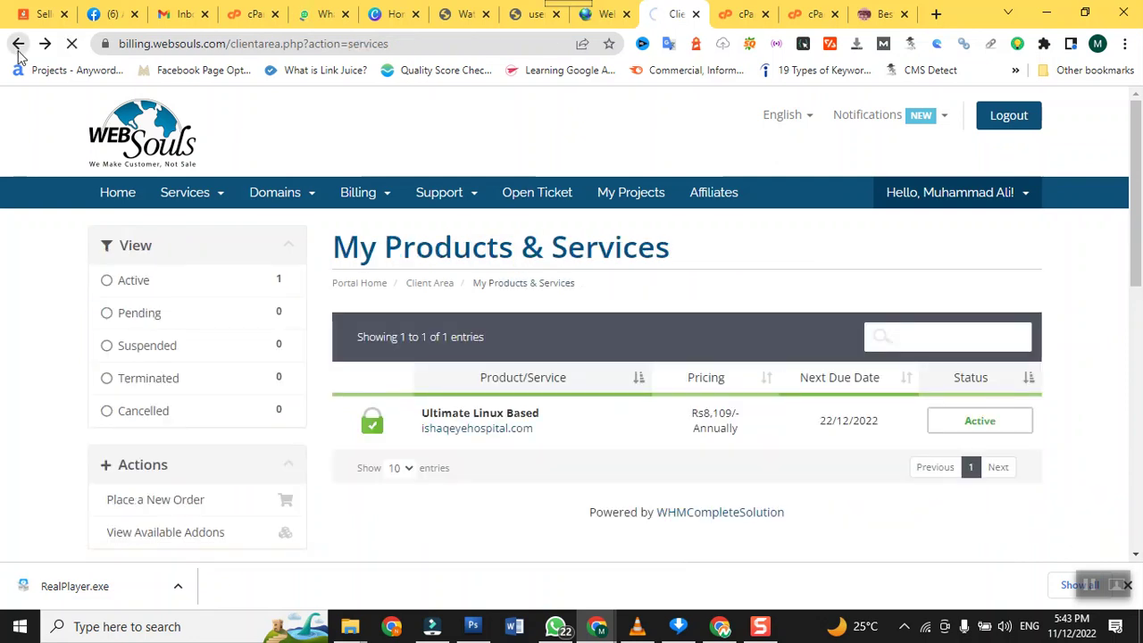
pyautogui.click(17, 50)
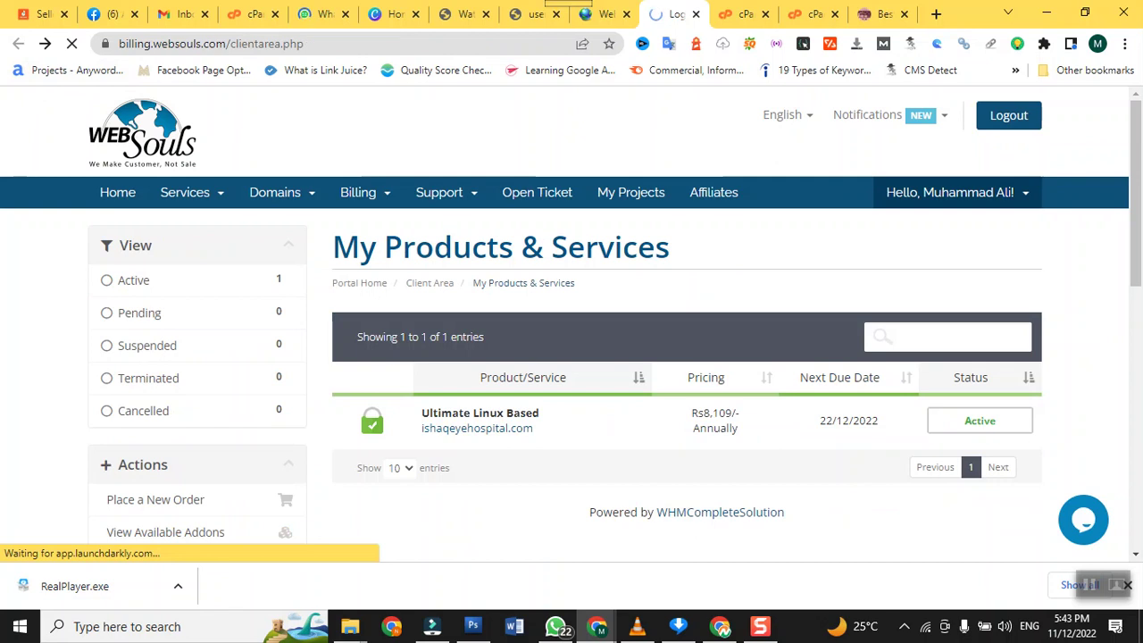
# Step: Open the list of registered domains from the client area home page and review its entries
pyautogui.scroll(-1, 469, 303)
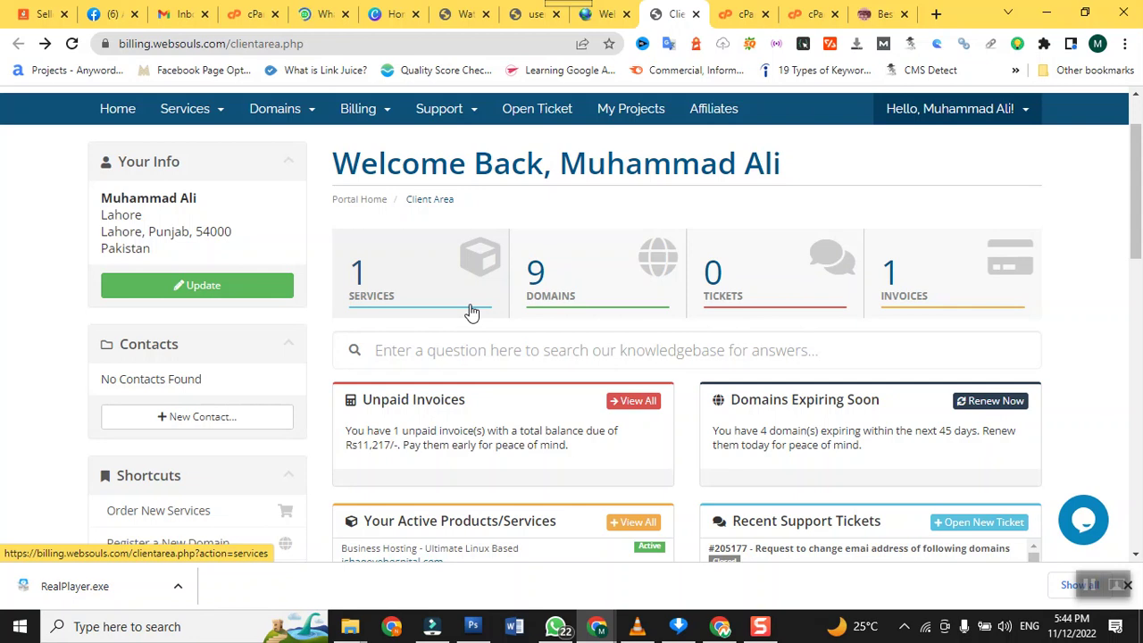
pyautogui.click(530, 292)
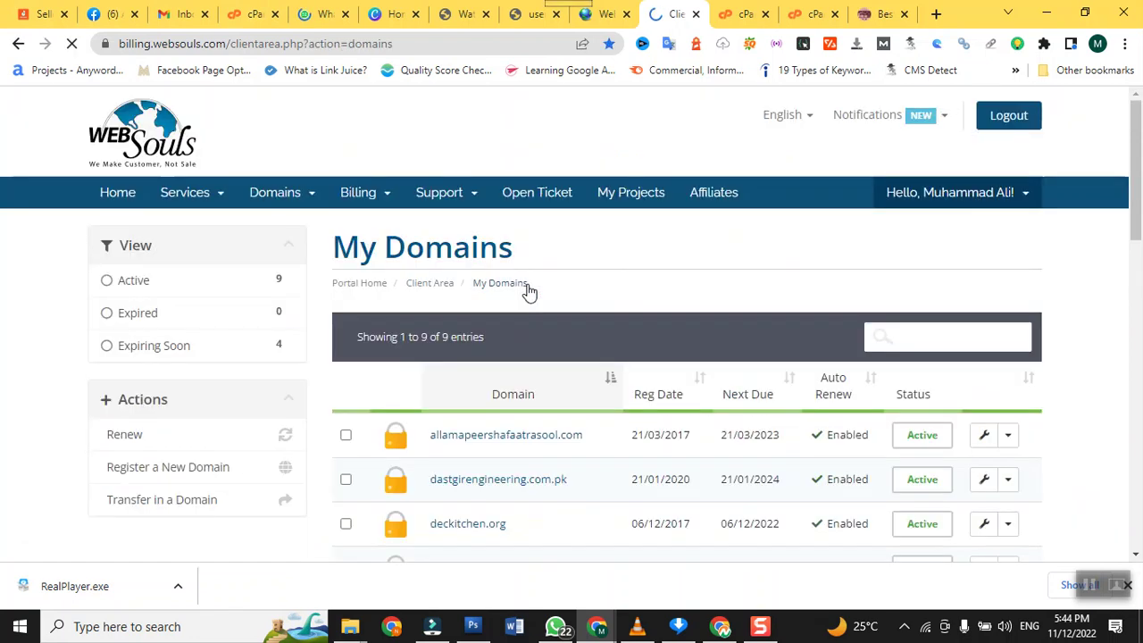
pyautogui.scroll(-2, 510, 518)
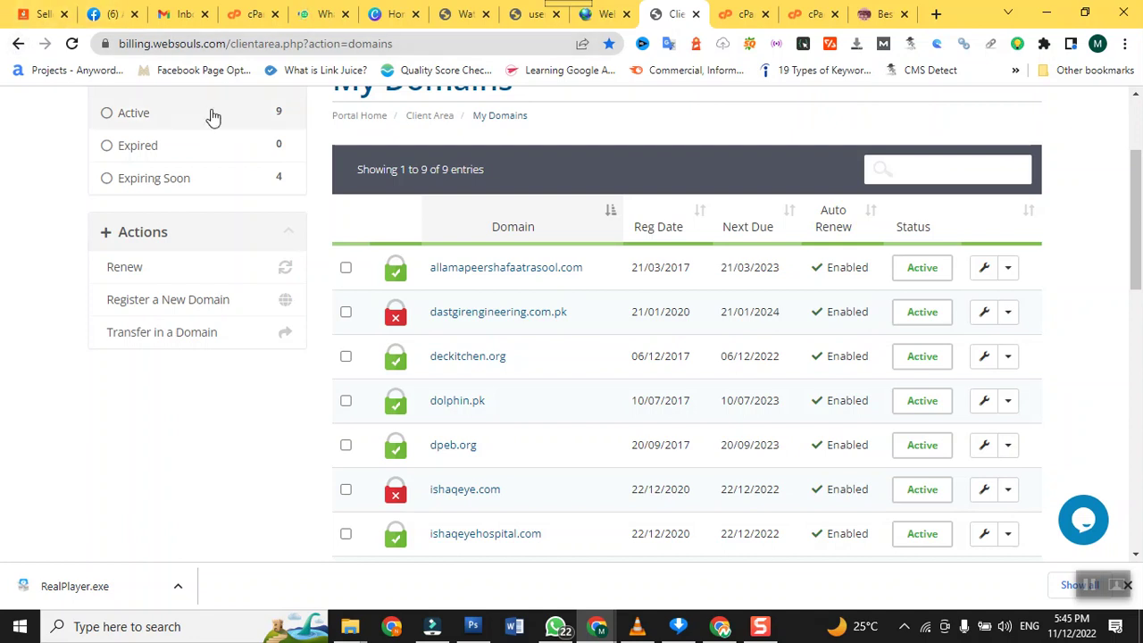
pyautogui.scroll(-1, 436, 300)
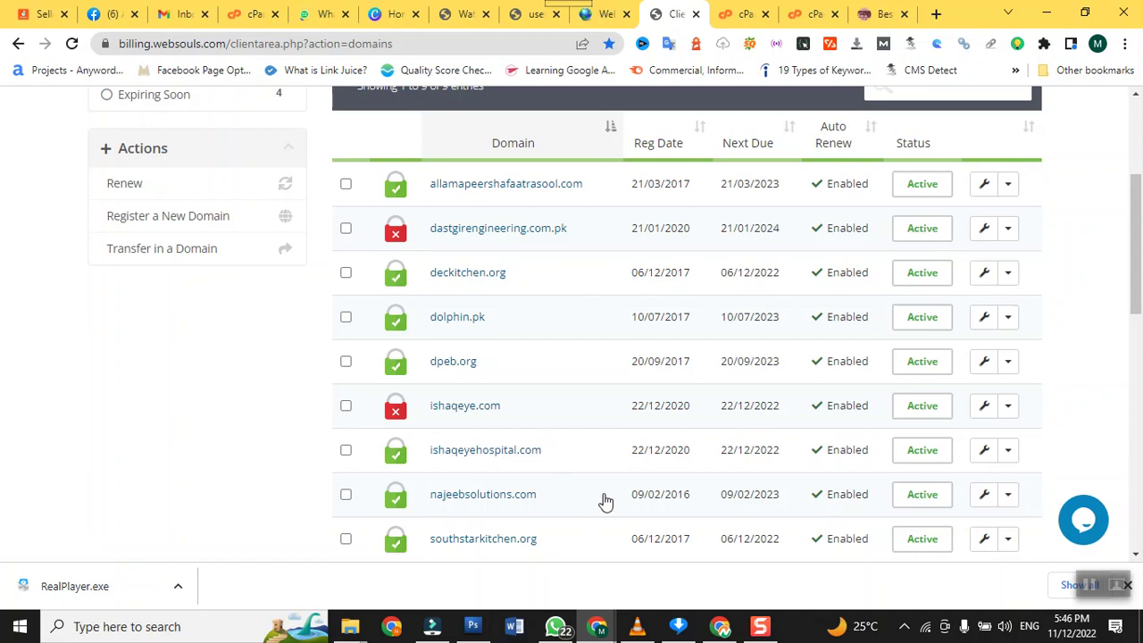
# Step: Open the nameserver management page for ishaqeyehospital.com and examine its nameserver settings
pyautogui.click(1007, 450)
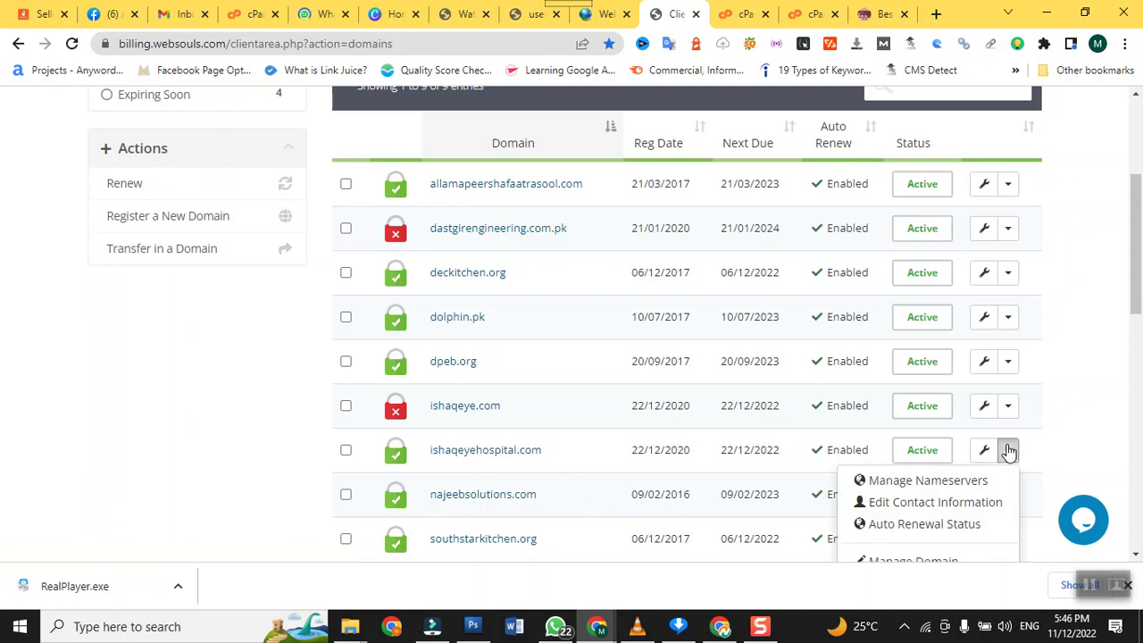
pyautogui.click(917, 490)
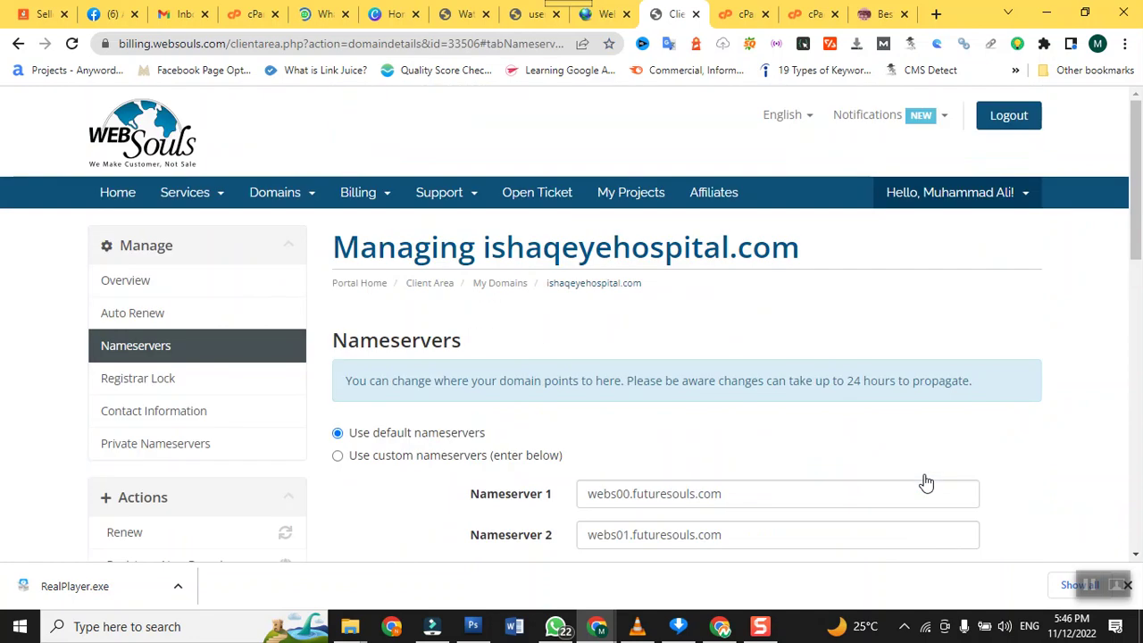
pyautogui.scroll(-1, 926, 482)
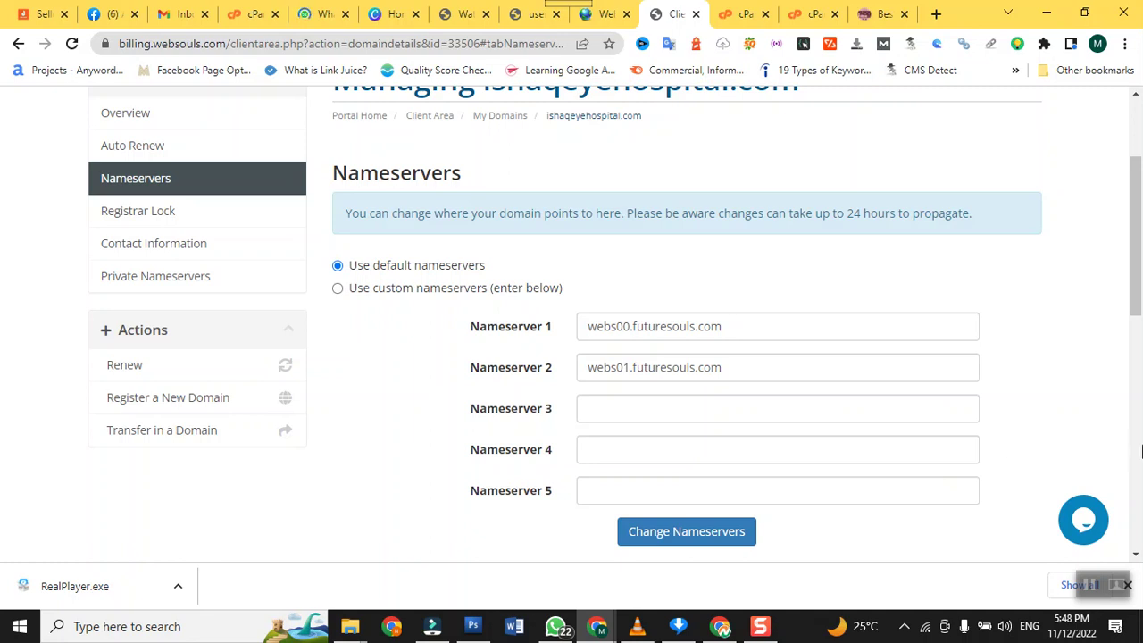
# Step: Highlight the first nameserver of ishaqeyehospital.com, return to the My Domains list and review the registered domains
pyautogui.tripleClick(684, 331)
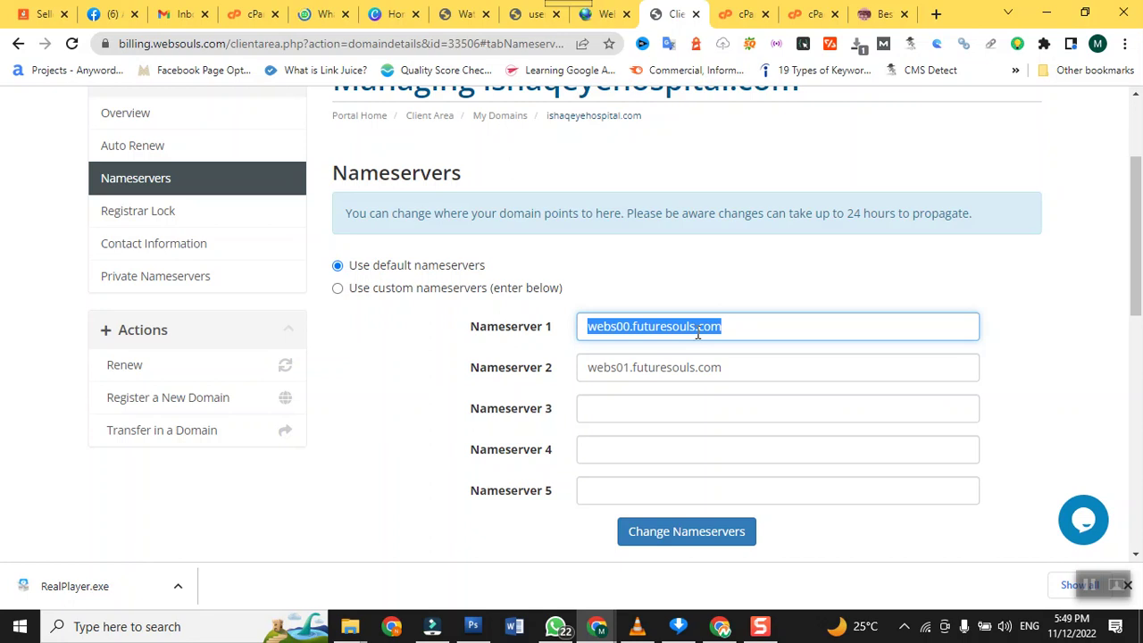
pyautogui.click(19, 43)
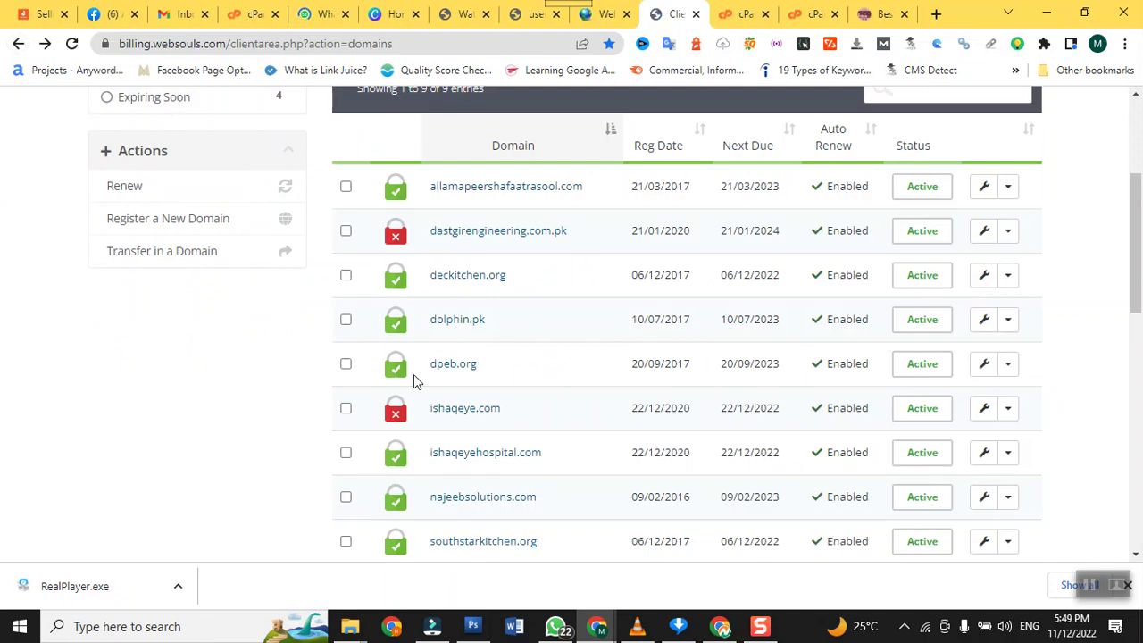
pyautogui.scroll(1, 413, 377)
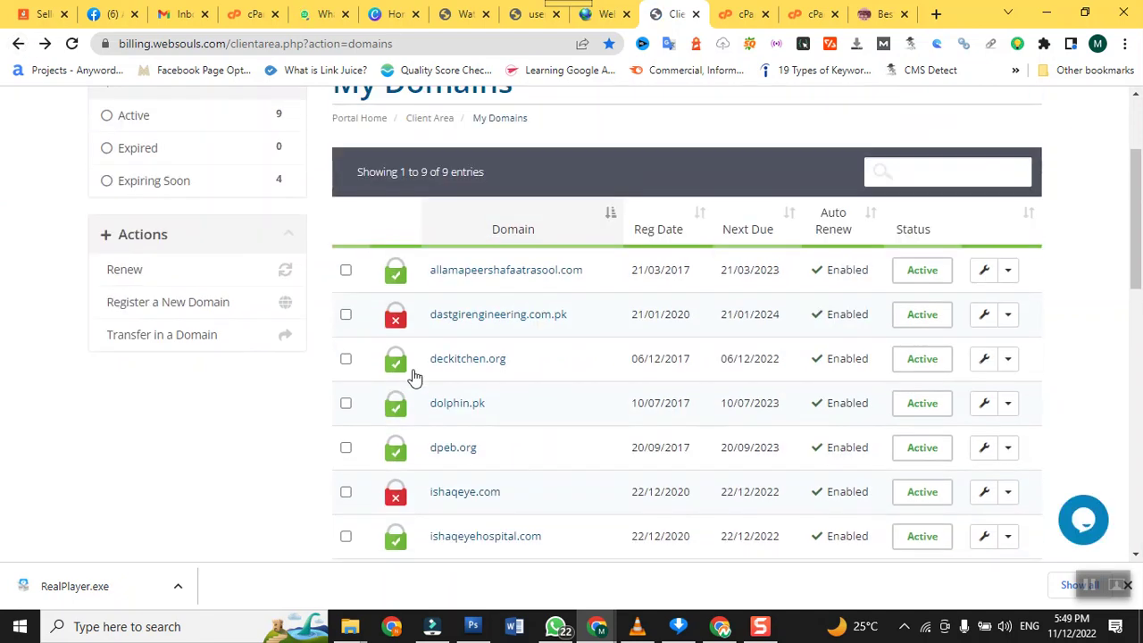
pyautogui.scroll(-2, 413, 378)
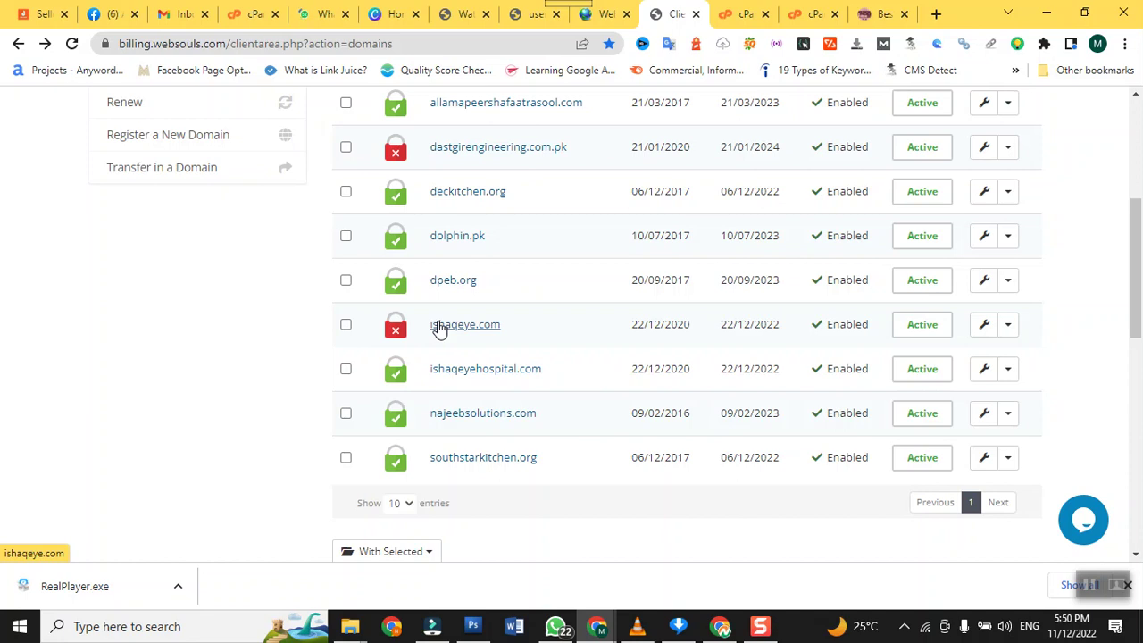
# Step: Open the nameserver management page for ishaqeye.com and examine its nameserver settings
pyautogui.click(1010, 327)
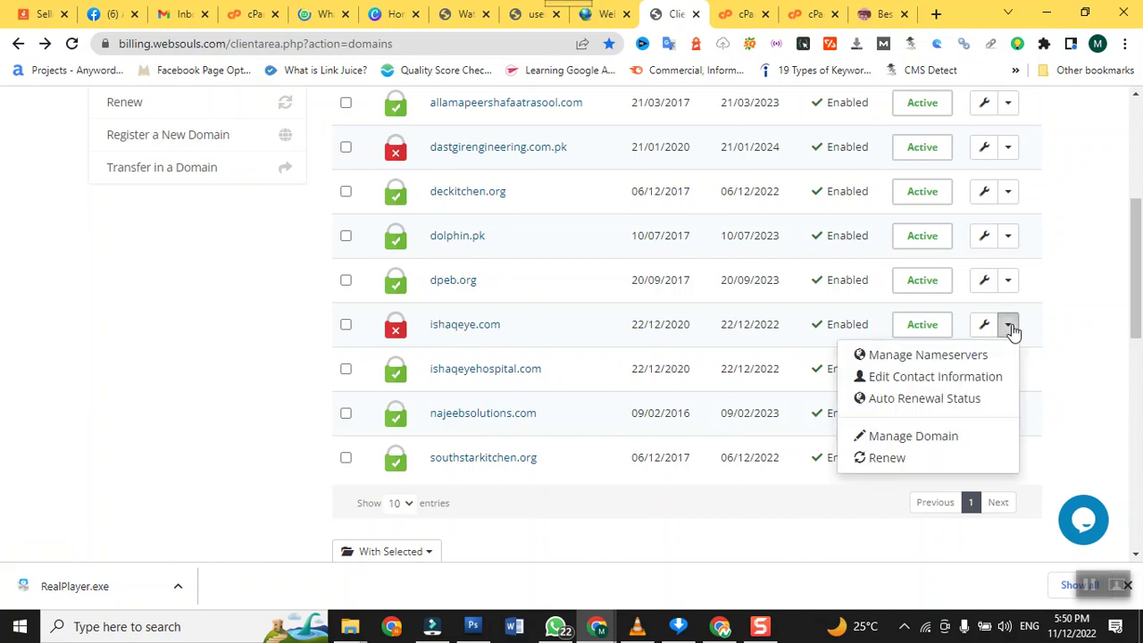
pyautogui.click(957, 357)
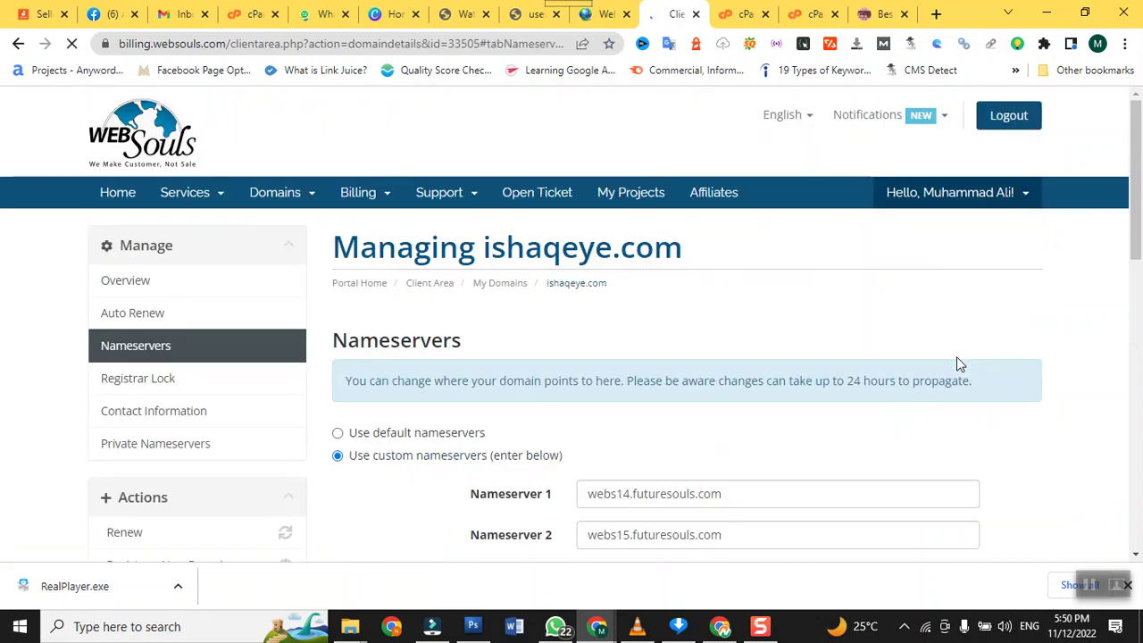
pyautogui.scroll(-1, 821, 409)
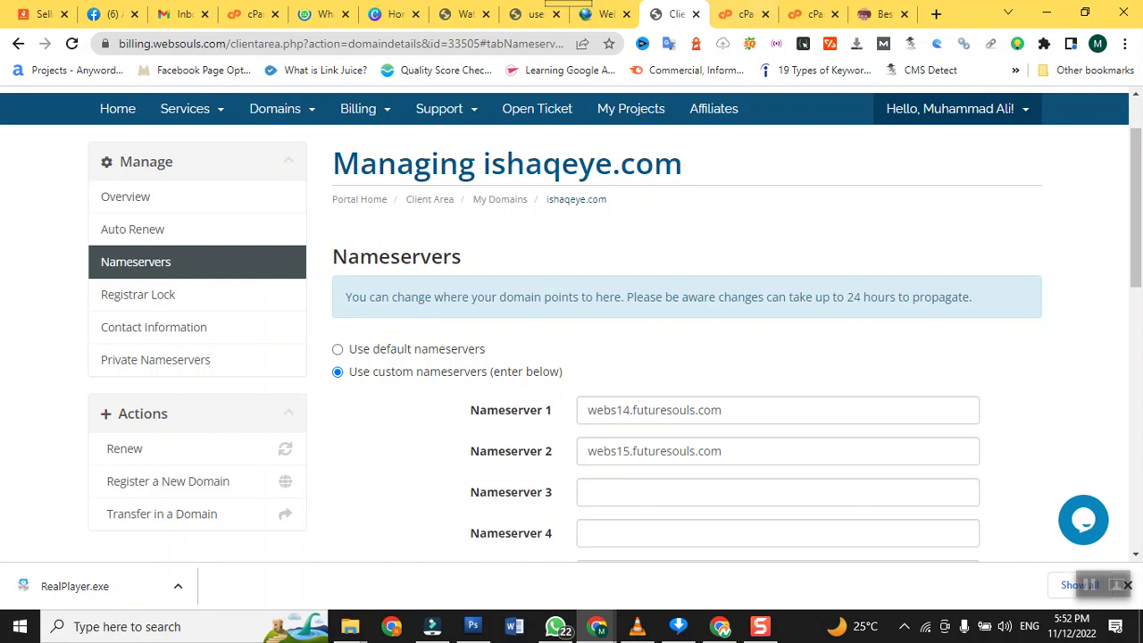
# Step: Switch to the cPanel home page, open Subdomains and examine the existing subdomains with their document roots
pyautogui.click(812, 14)
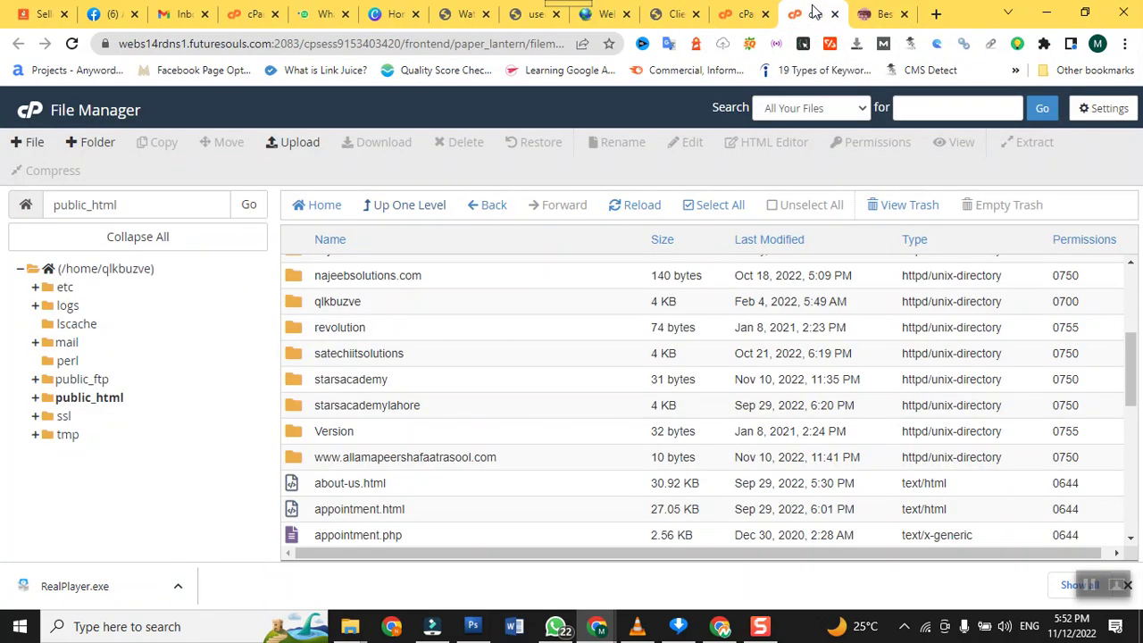
pyautogui.click(745, 13)
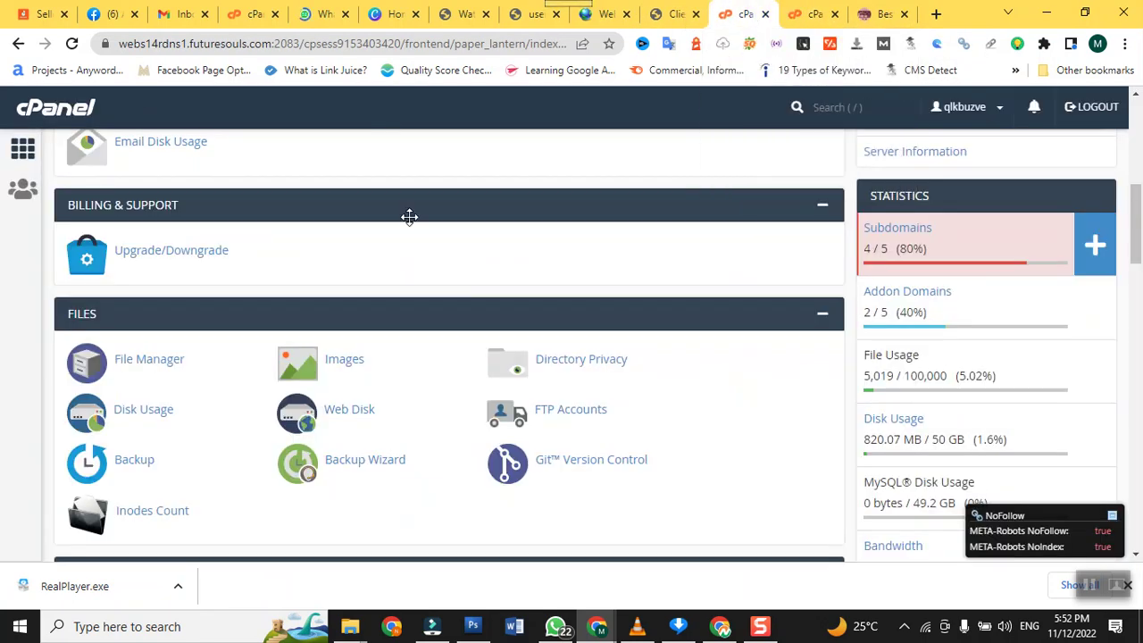
pyautogui.scroll(-6, 409, 216)
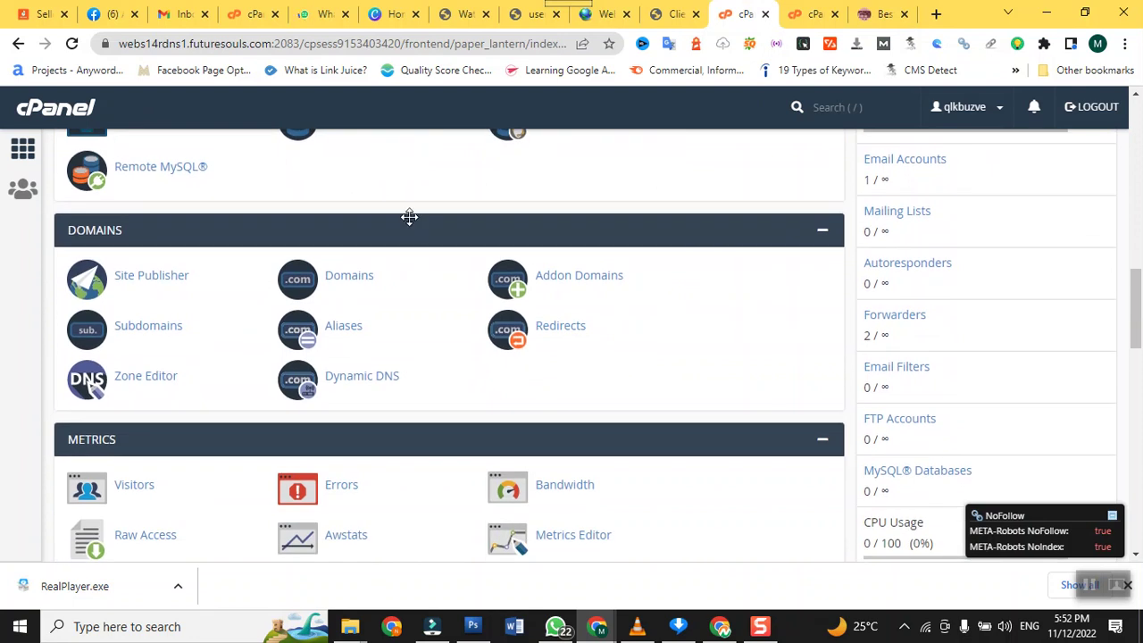
pyautogui.scroll(-3, 409, 216)
pyautogui.scroll(3, 409, 217)
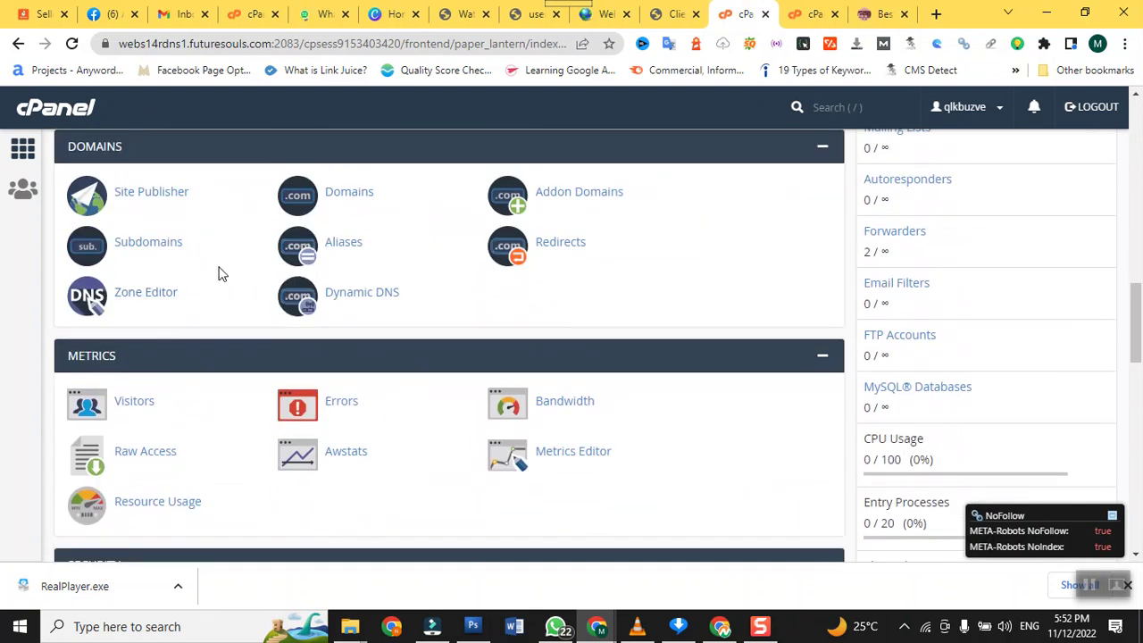
pyautogui.click(167, 255)
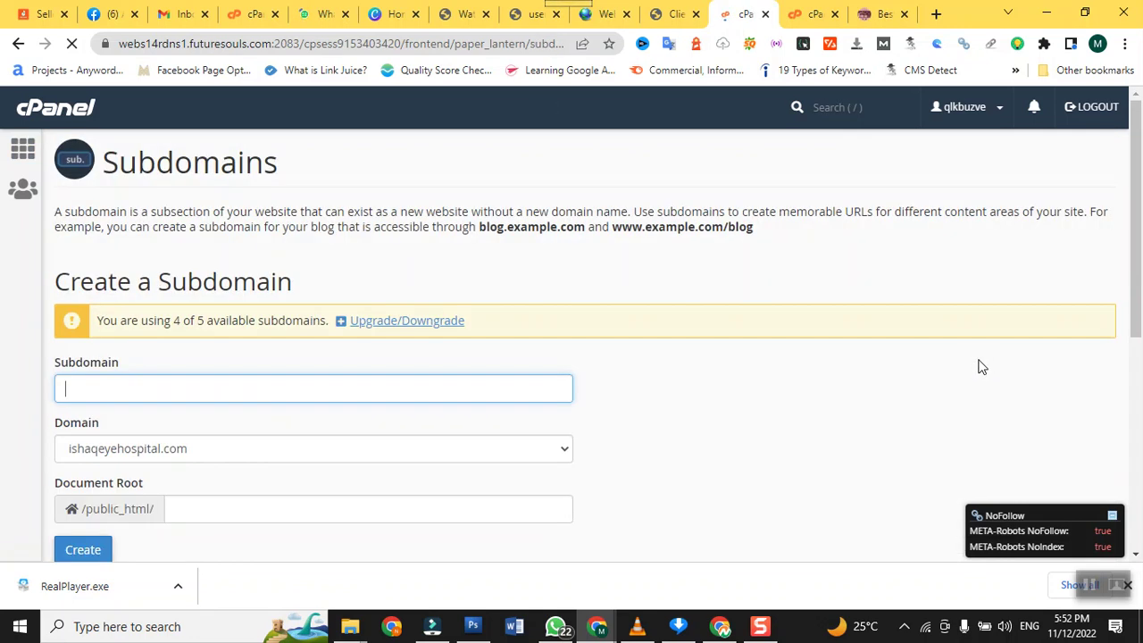
pyautogui.scroll(-4, 975, 363)
pyautogui.scroll(-1, 956, 357)
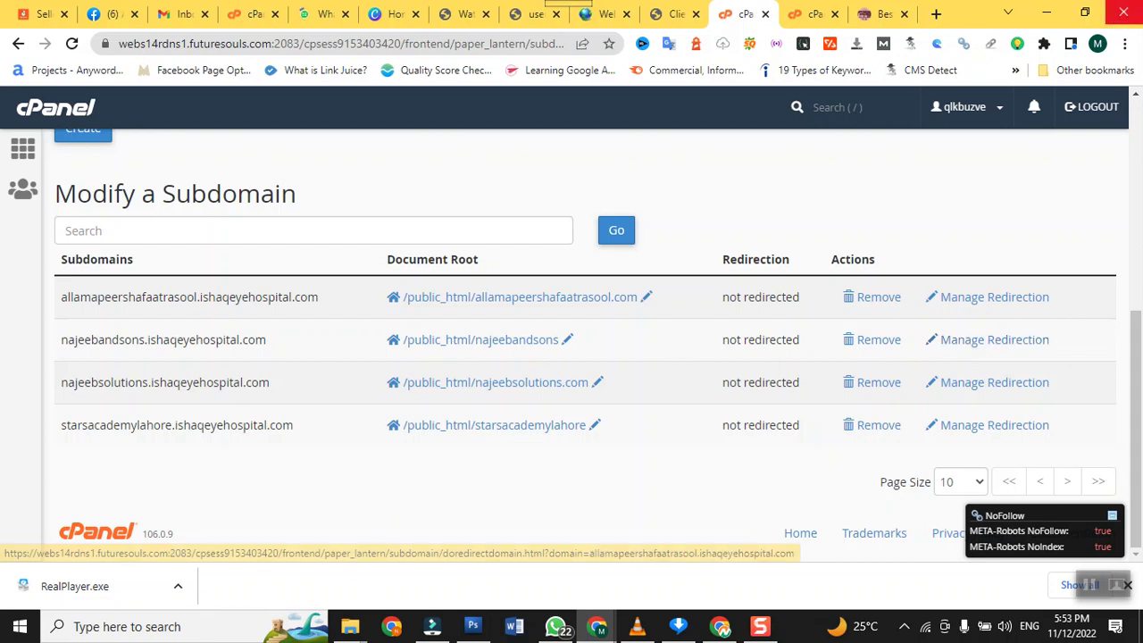
# Step: Switch to the browser tab showing the published site and load najeebsolutions.com there to check it
pyautogui.click(879, 14)
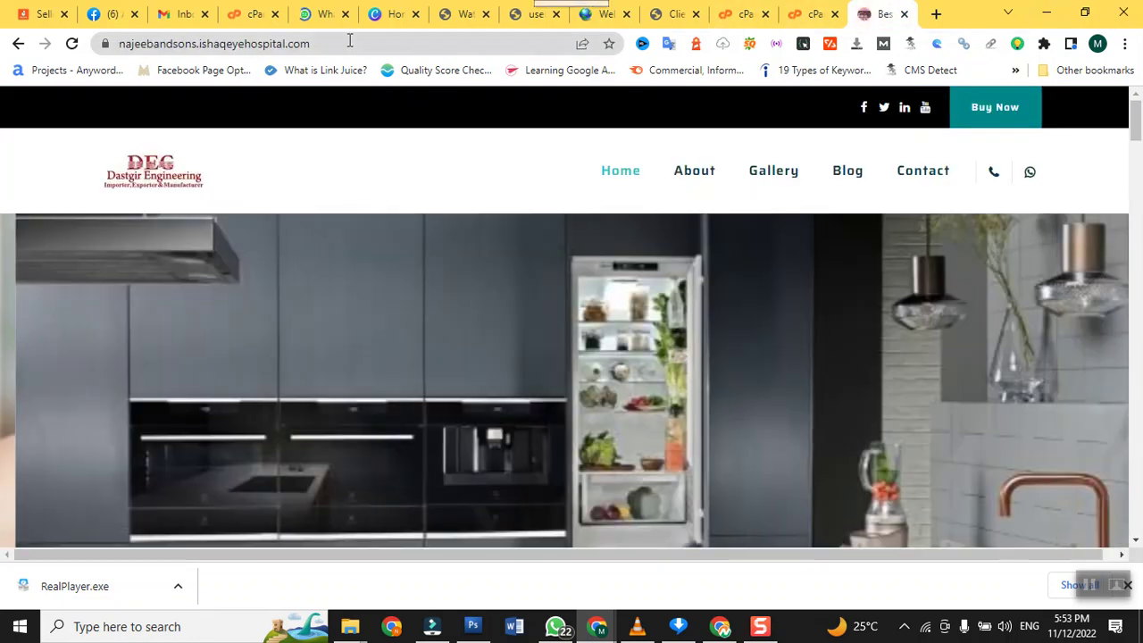
pyautogui.click(350, 43)
pyautogui.write('naj')
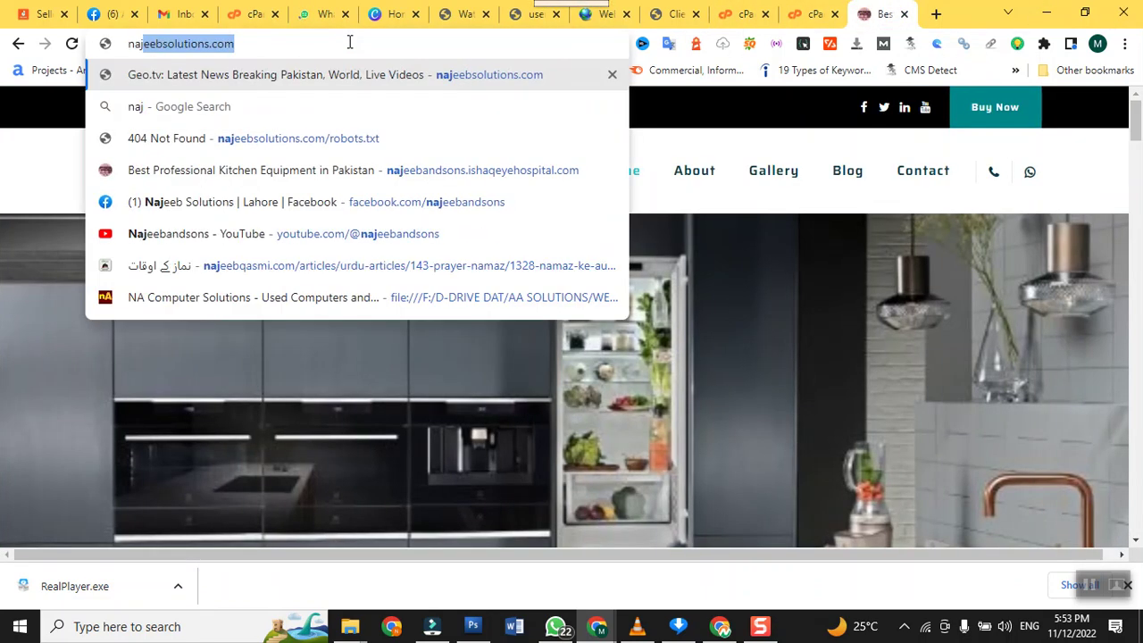
pyautogui.press('Return')
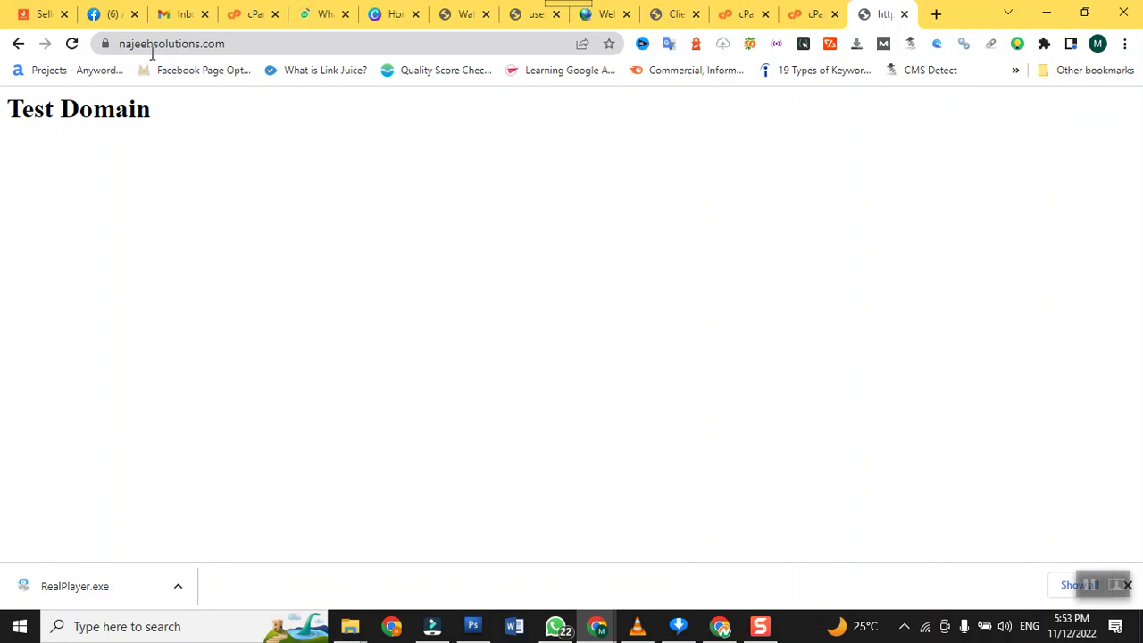
# Step: Load allamapeershafaatrasool.com in the same browser tab to check the site, and reload its address
pyautogui.click(220, 48)
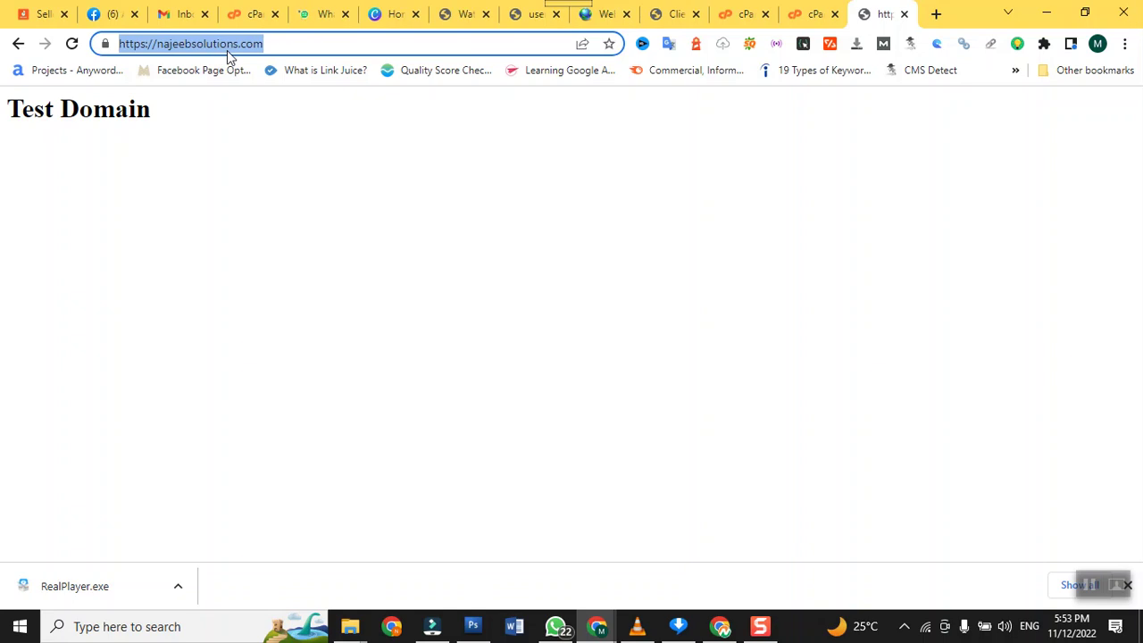
pyautogui.write('allama')
pyautogui.press('Return')
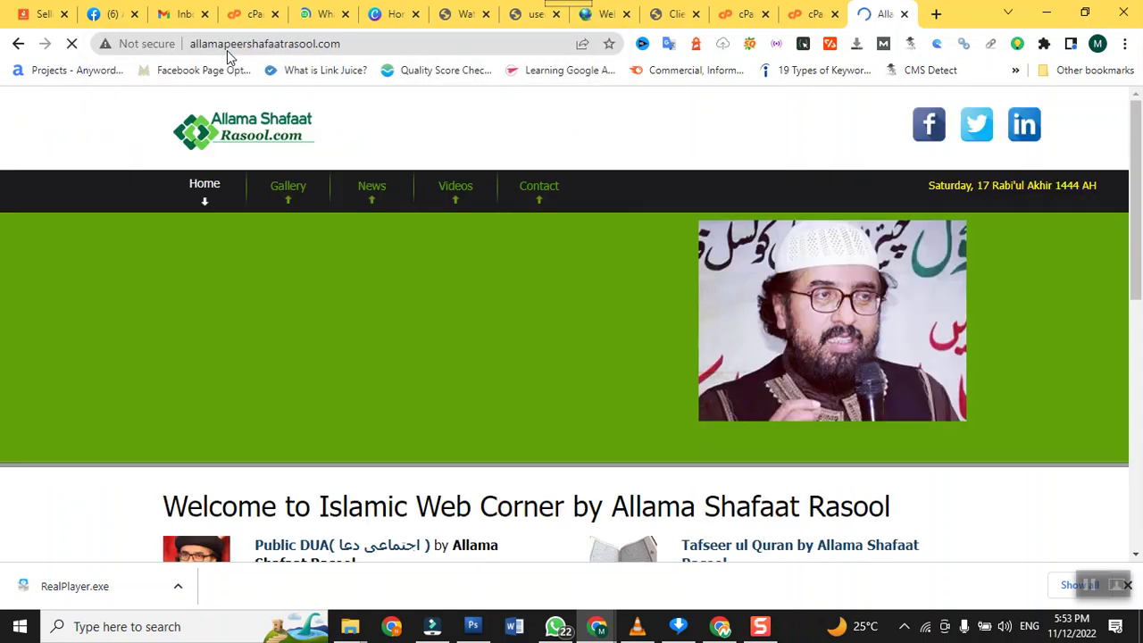
pyautogui.click(227, 50)
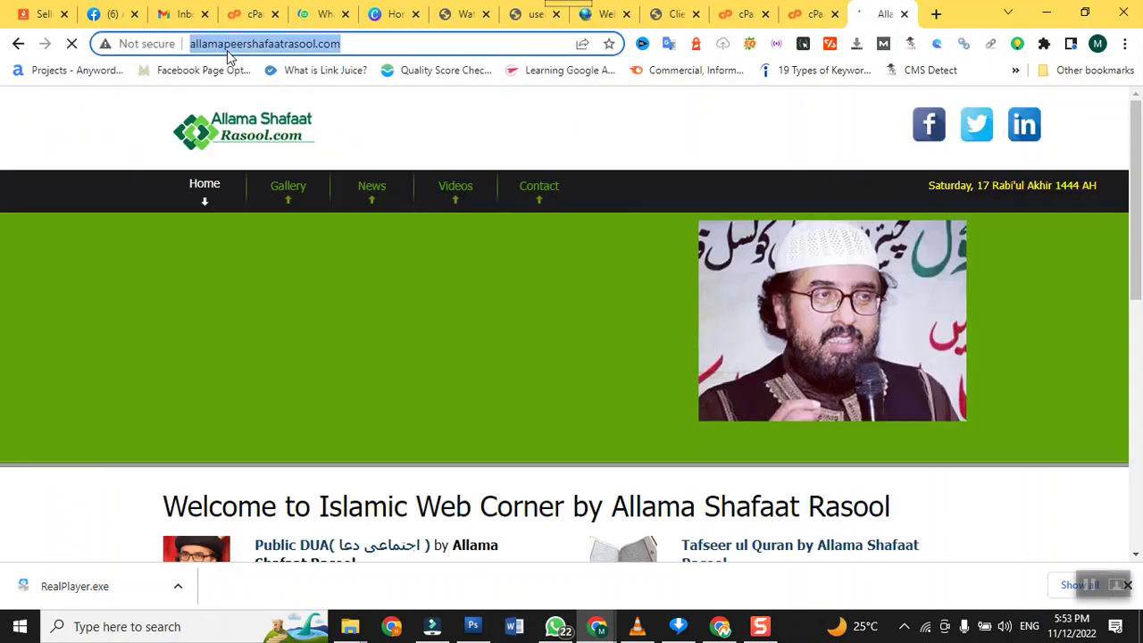
pyautogui.press('Return')
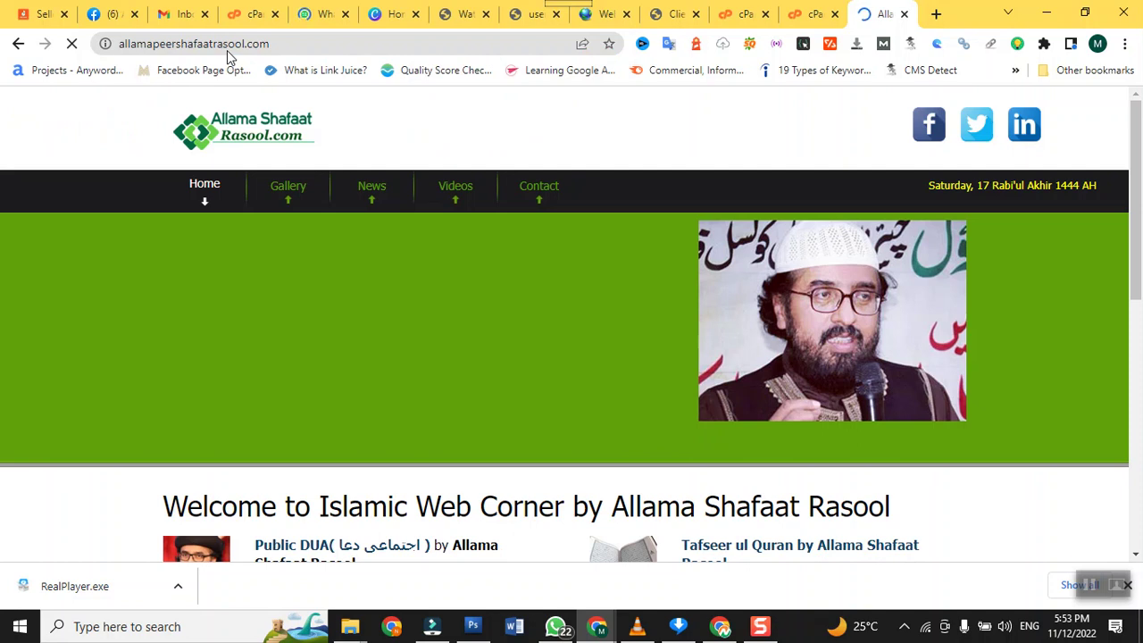